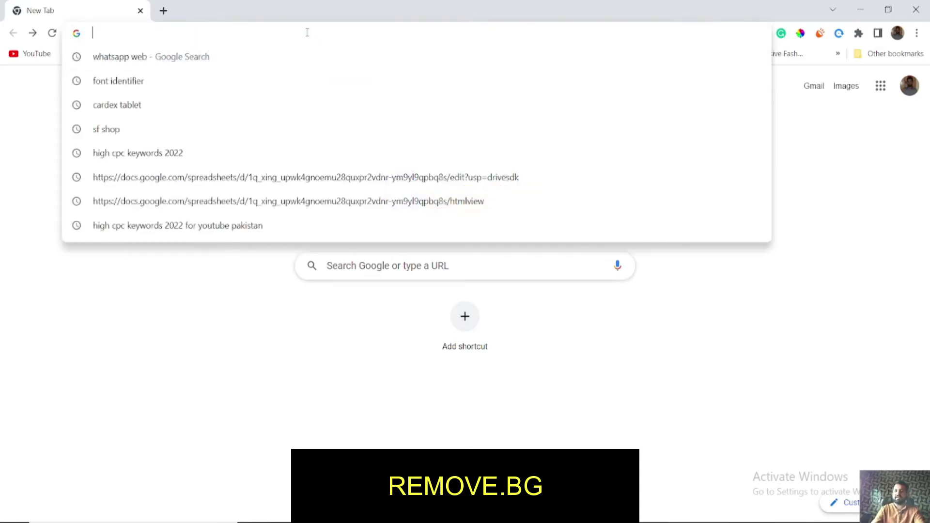
# Load the remove.bg website by typing 'remove' in Chrome's address bar and trimming the suggestion
pyautogui.write('remove')
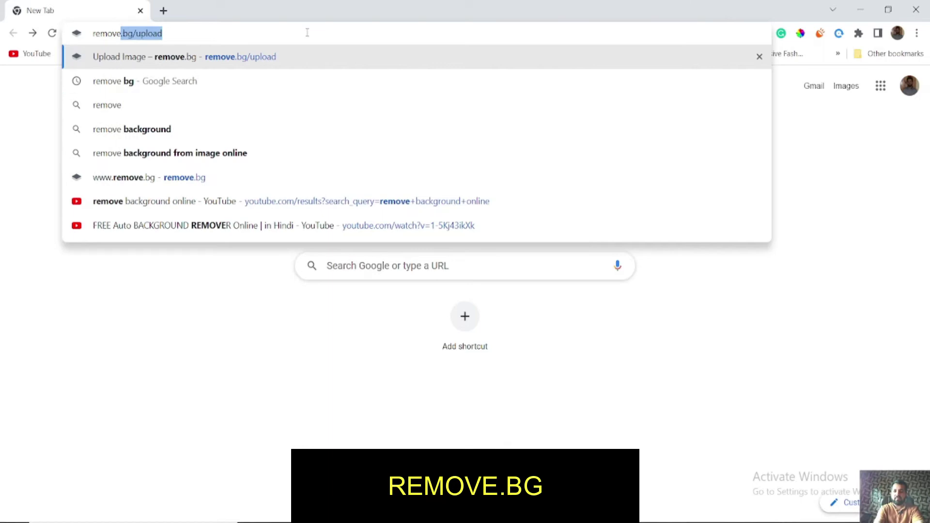
pyautogui.press('Right')
pyautogui.press('BackSpace')
pyautogui.press('BackSpace')
pyautogui.press('BackSpace')
pyautogui.press('BackSpace')
pyautogui.press('BackSpace')
pyautogui.press('BackSpace')
pyautogui.press('BackSpace')
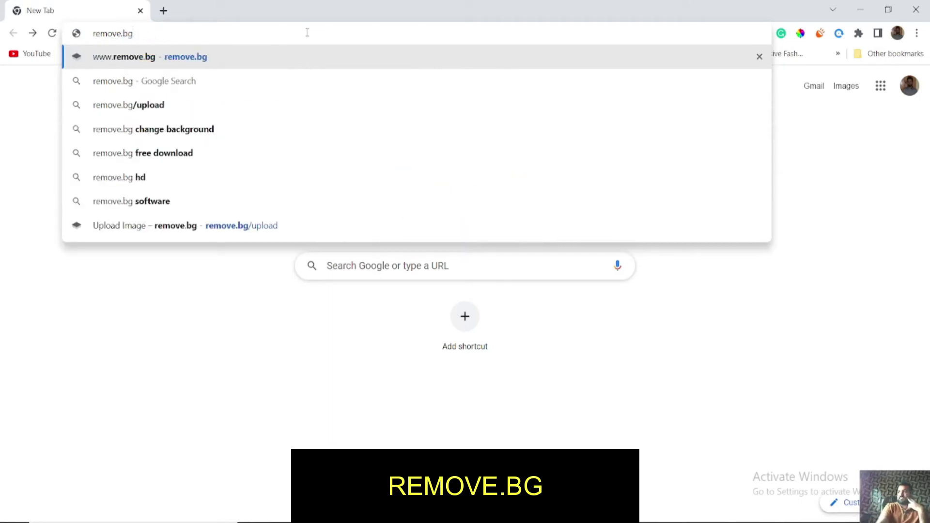
pyautogui.press('Return')
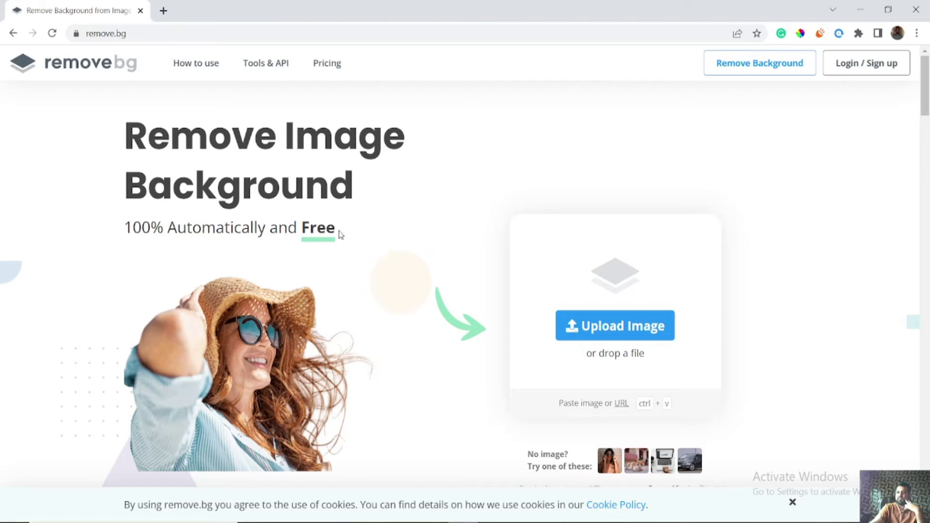
# Select the word 'Free' in the remove.bg headline, then clear the selection
pyautogui.doubleClick(320, 228)
pyautogui.moveTo(320, 227); pyautogui.dragTo(324, 232)
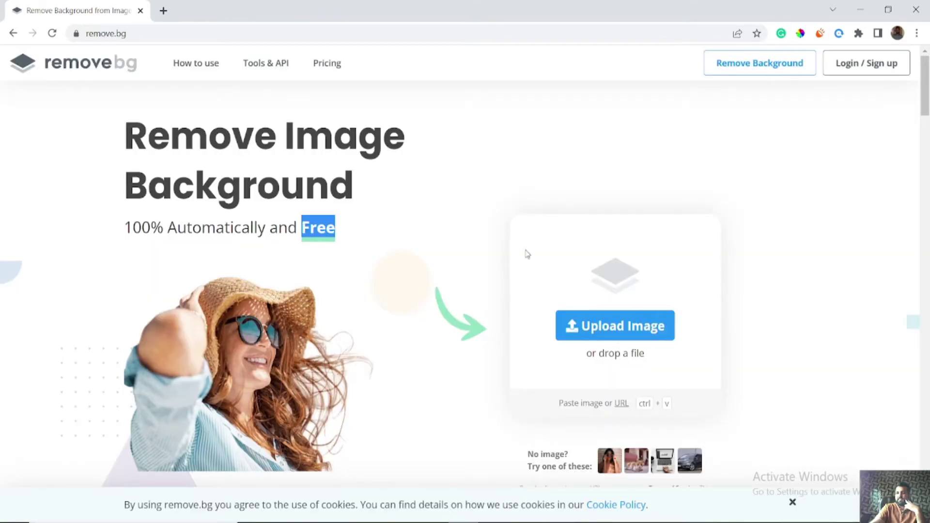
pyautogui.click(812, 262)
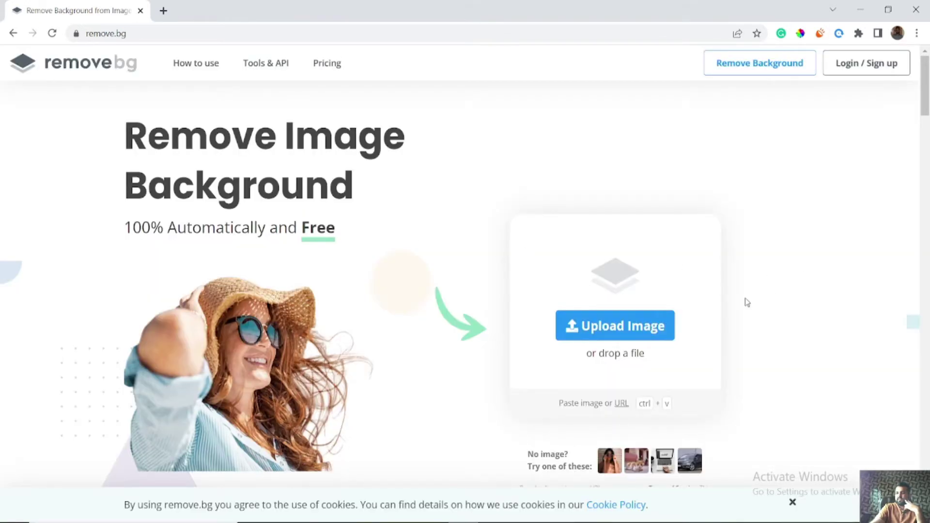
# Upload the photo 'pho' through Upload Image for background removal
pyautogui.click(626, 326)
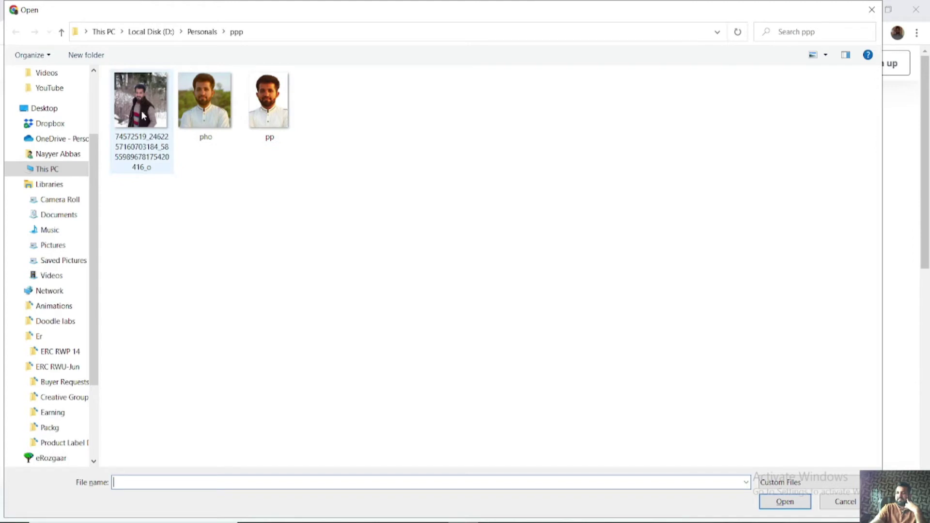
pyautogui.click(209, 116)
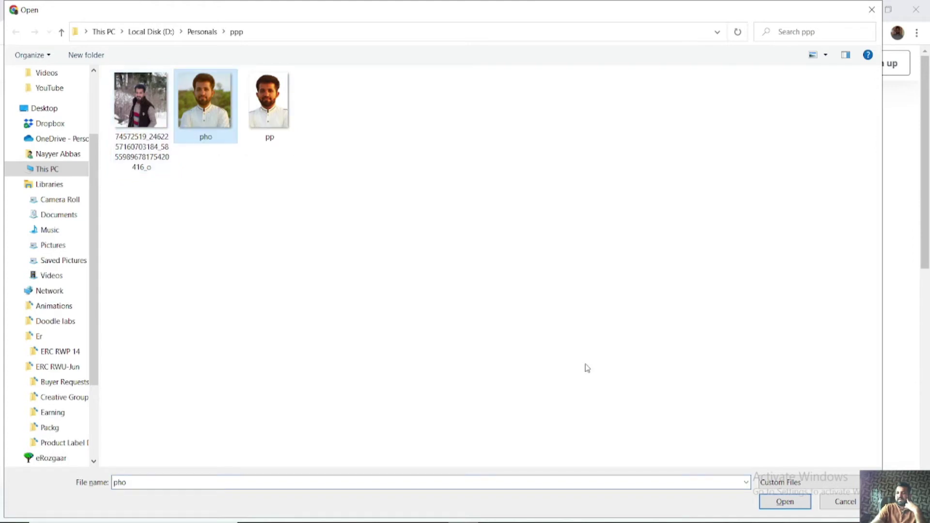
pyautogui.click(783, 501)
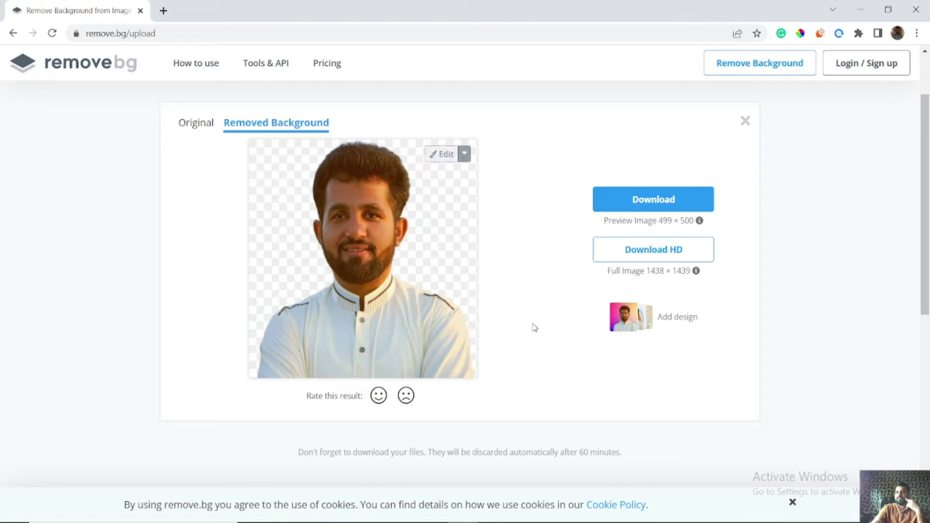
# Send the cut-out 'pho' photo from Add design to Designify with 'Use it in Designify'
pyautogui.click(626, 323)
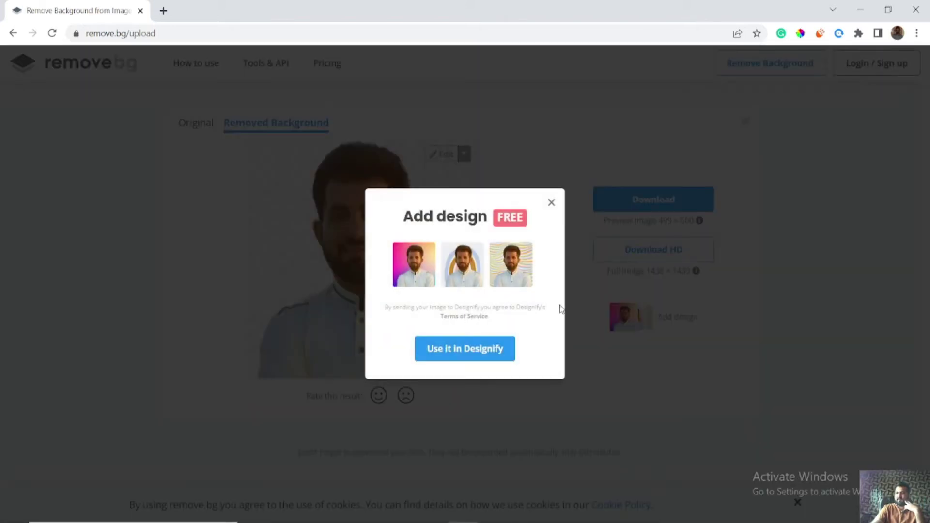
pyautogui.click(430, 269)
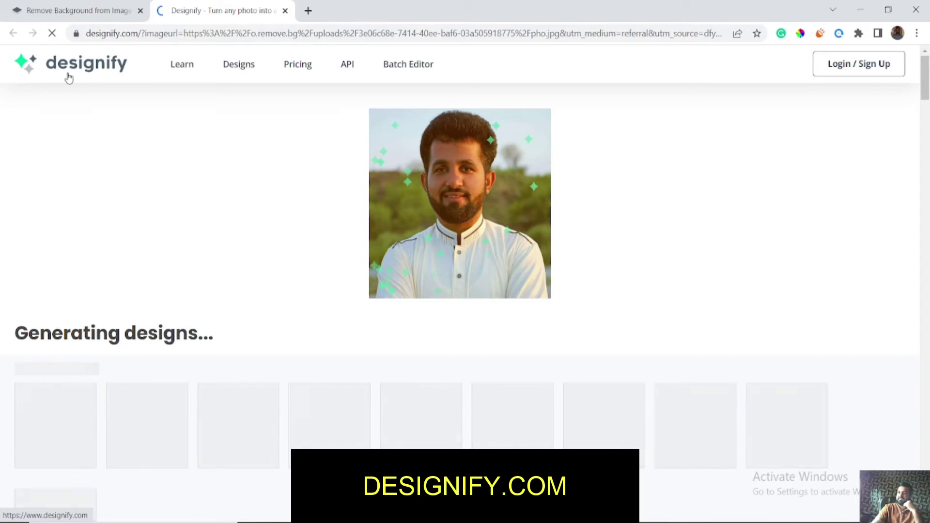
# Upload 'pho' from the Designify home page, accept all cookies, and return to the remove.bg tab
pyautogui.click(69, 78)
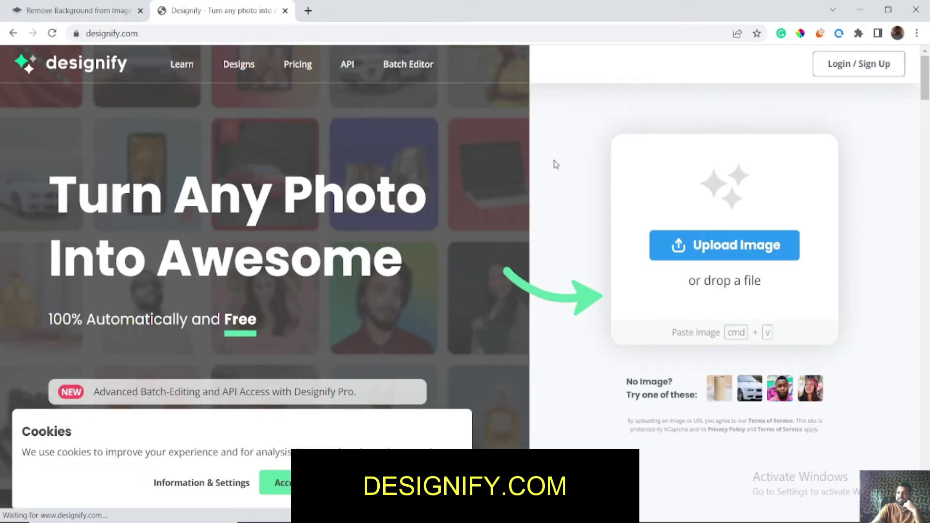
pyautogui.click(739, 244)
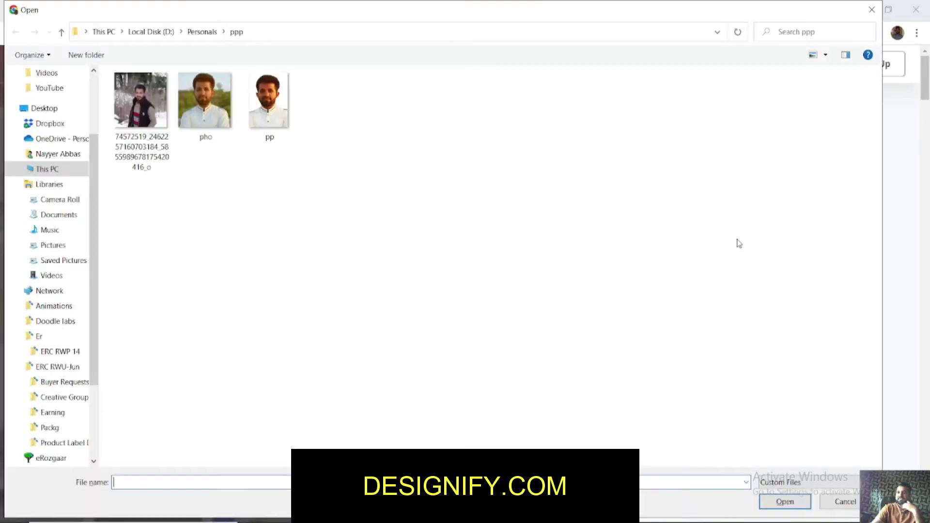
pyautogui.click(203, 100)
pyautogui.click(764, 500)
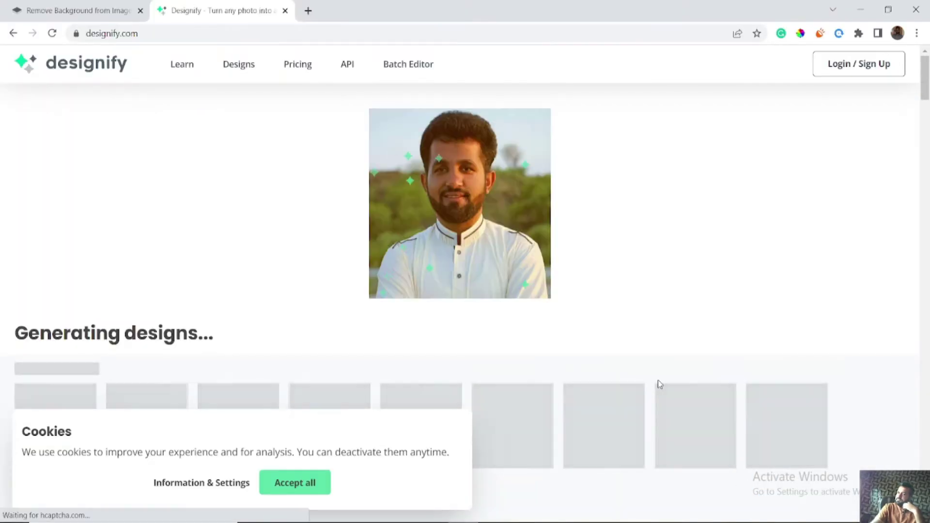
pyautogui.click(314, 488)
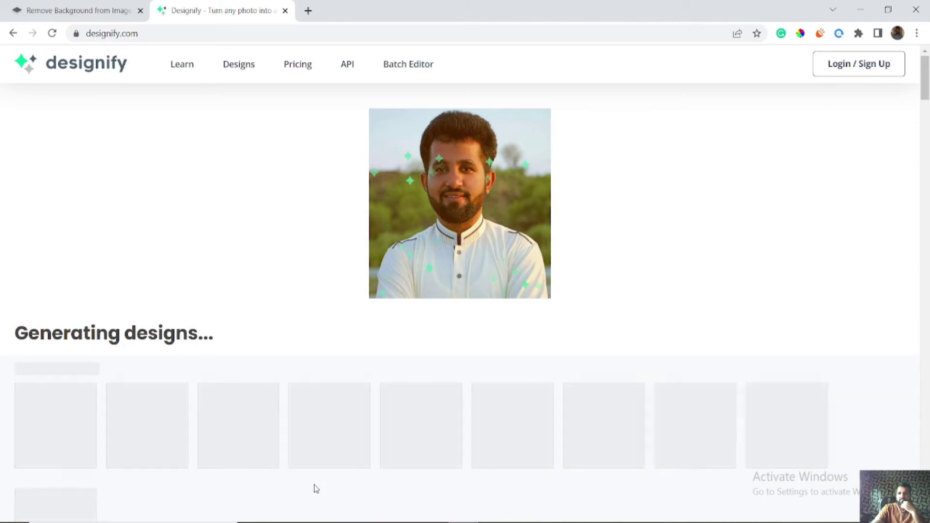
pyautogui.click(62, 12)
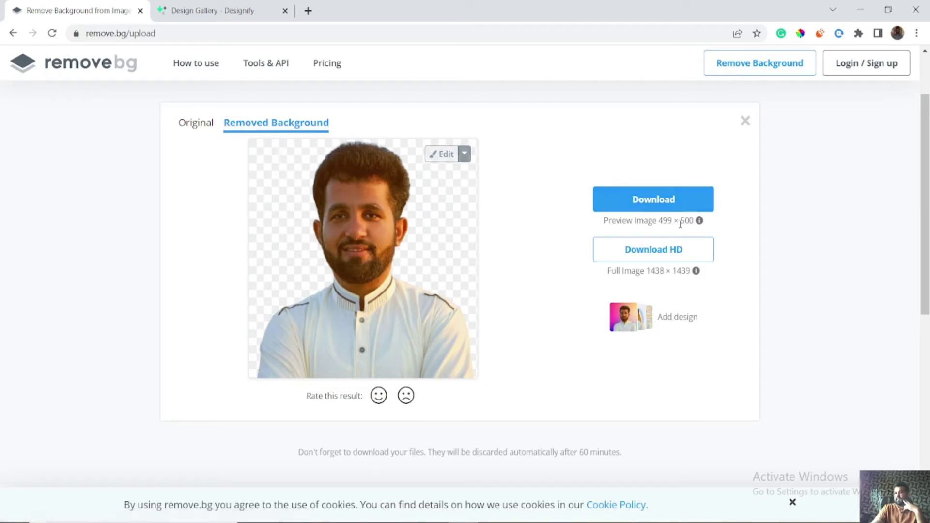
# Skip the HD sign-up offer and download the free 499 × 500 preview PNG
pyautogui.moveTo(692, 221); pyautogui.dragTo(660, 221)
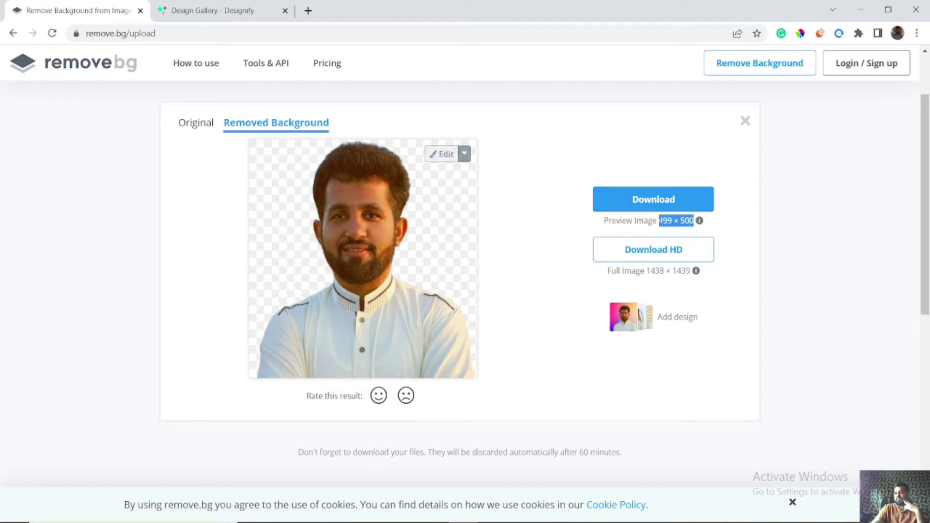
pyautogui.click(654, 250)
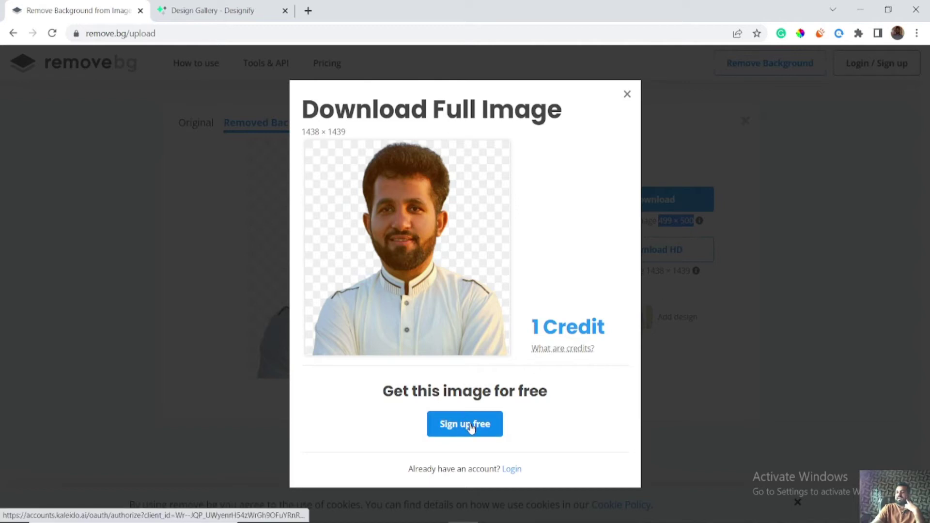
pyautogui.moveTo(564, 350)
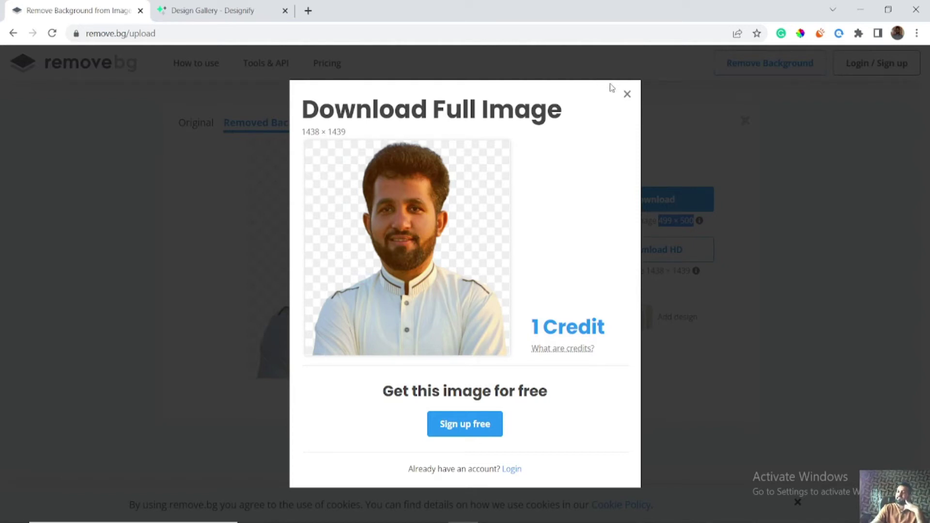
pyautogui.click(627, 95)
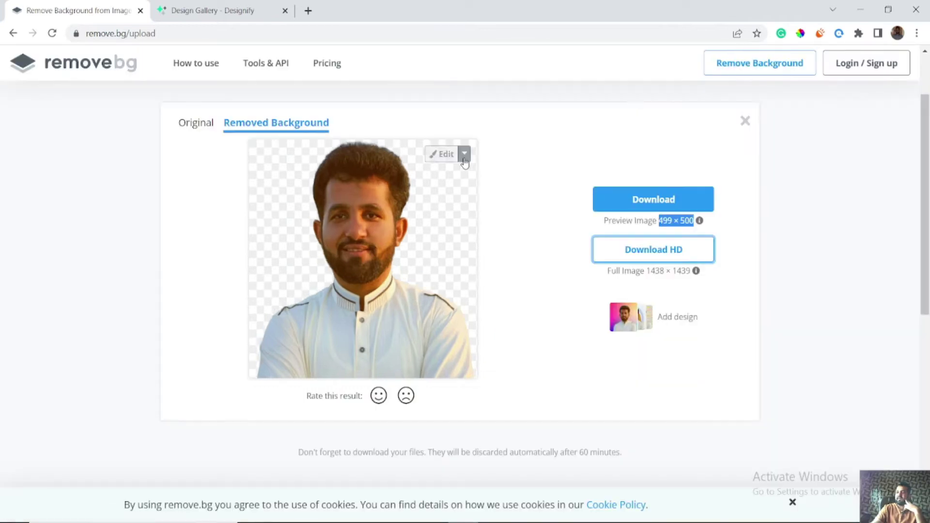
pyautogui.click(807, 196)
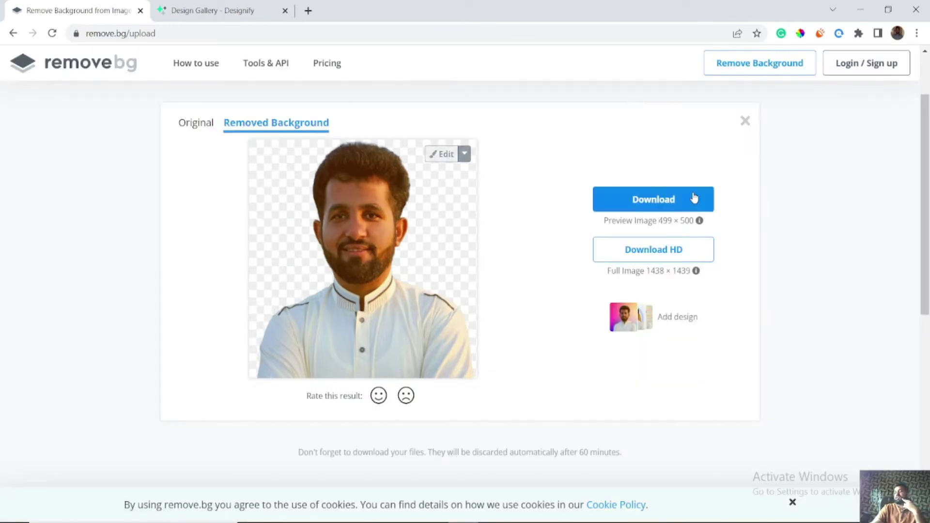
pyautogui.click(652, 204)
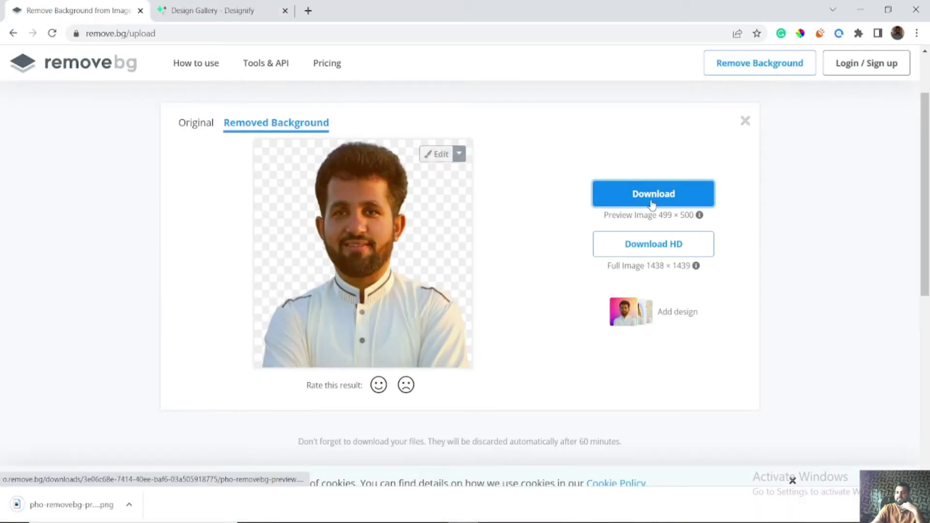
pyautogui.click(72, 504)
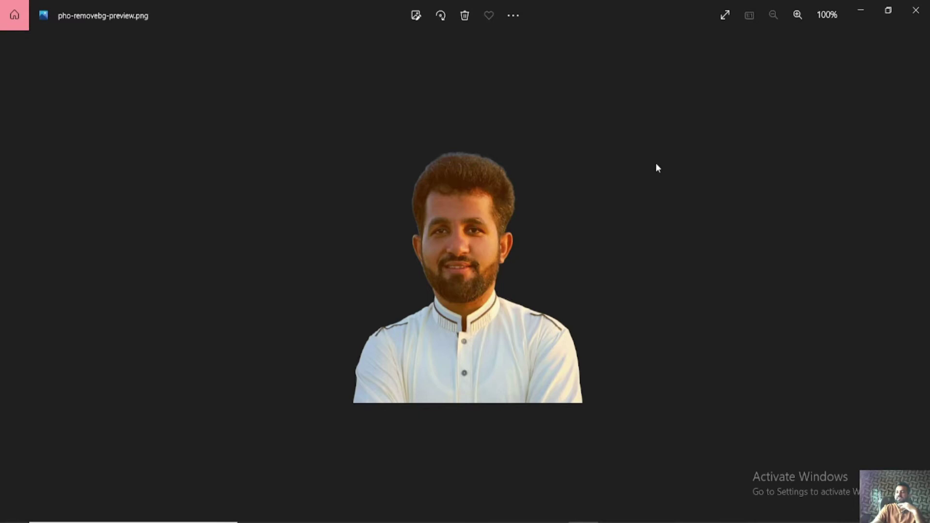
# Close the image viewer and select the Transparent BG design in Designify's gallery
pyautogui.click(915, 10)
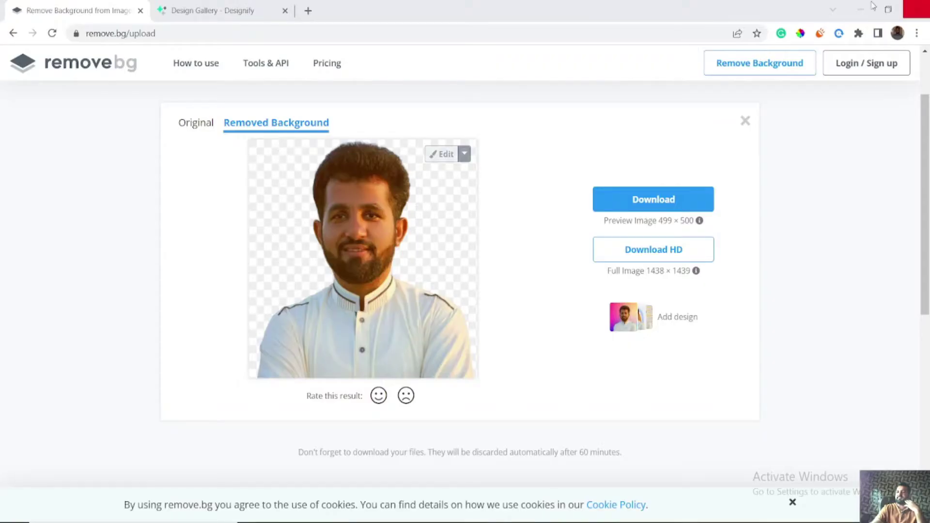
pyautogui.click(230, 14)
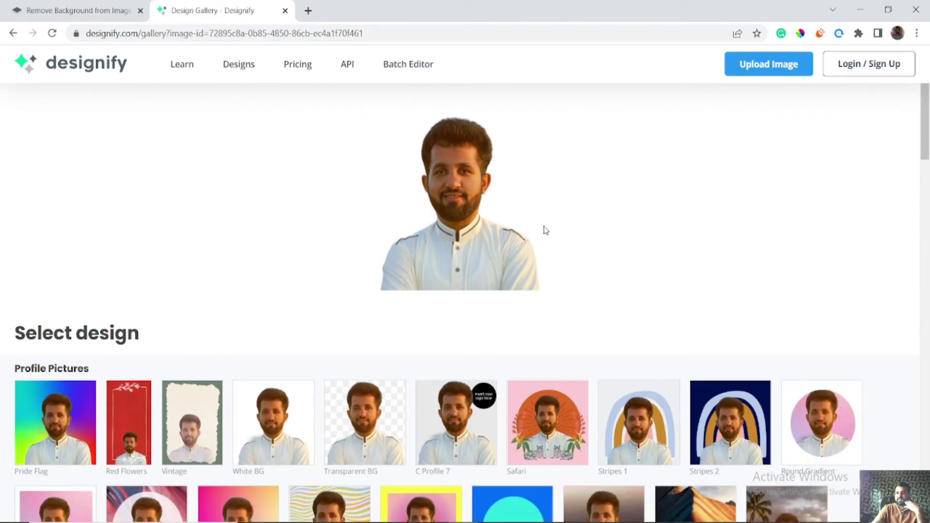
pyautogui.click(360, 446)
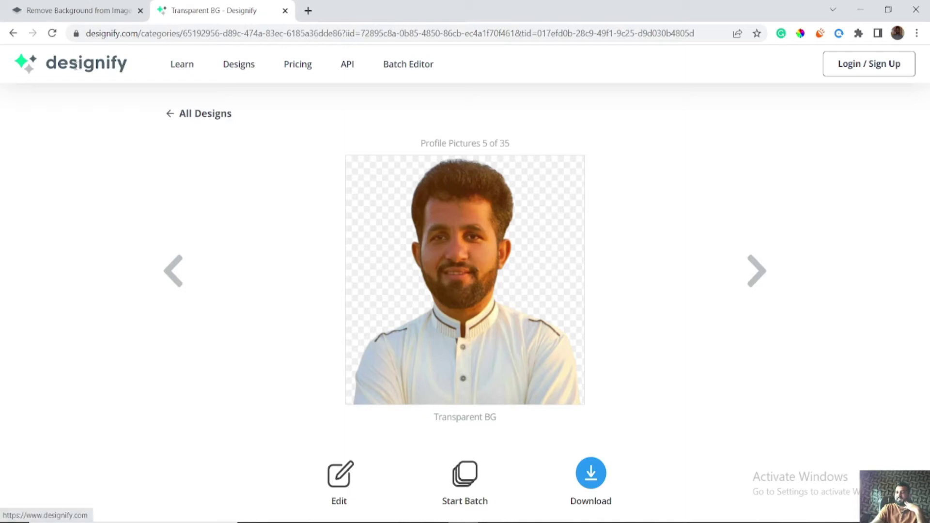
# Download the Transparent BG design as transparent-bg-designify.png, view it, and close the viewer
pyautogui.doubleClick(127, 64)
pyautogui.click(97, 157)
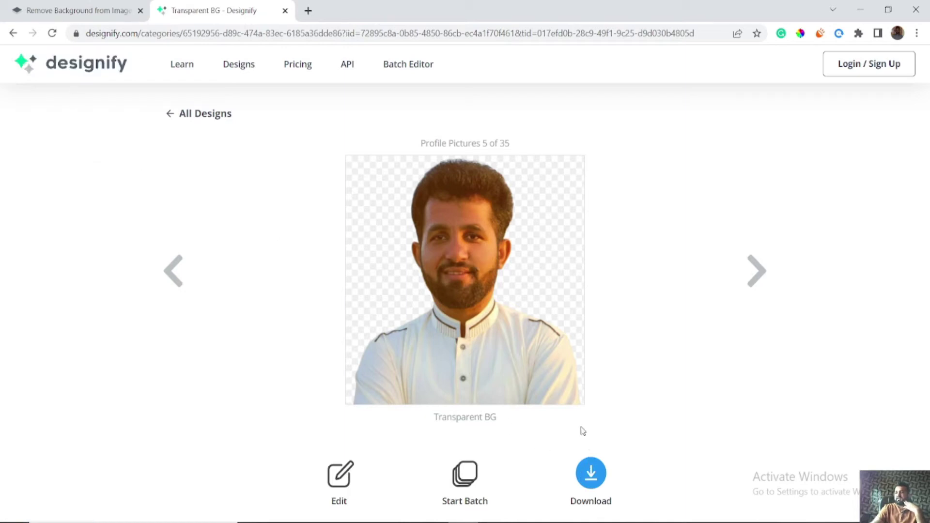
pyautogui.click(592, 475)
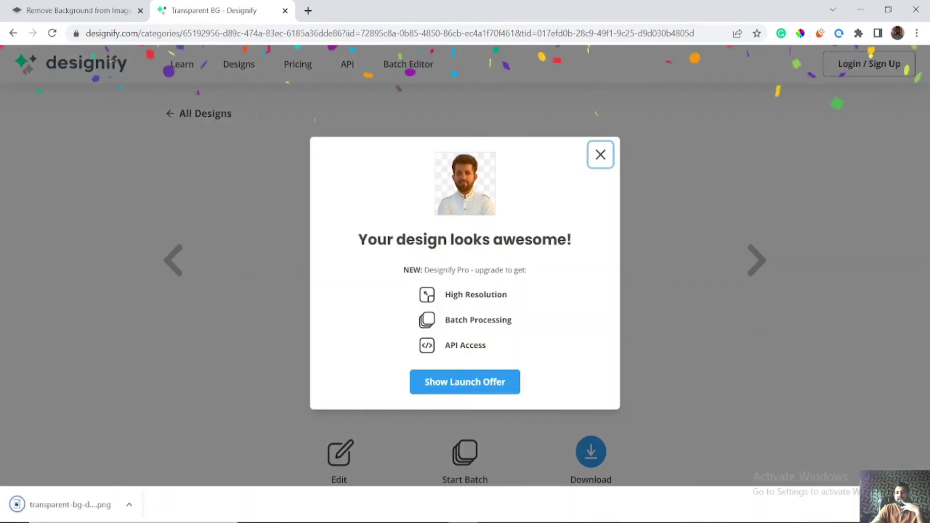
pyautogui.click(81, 505)
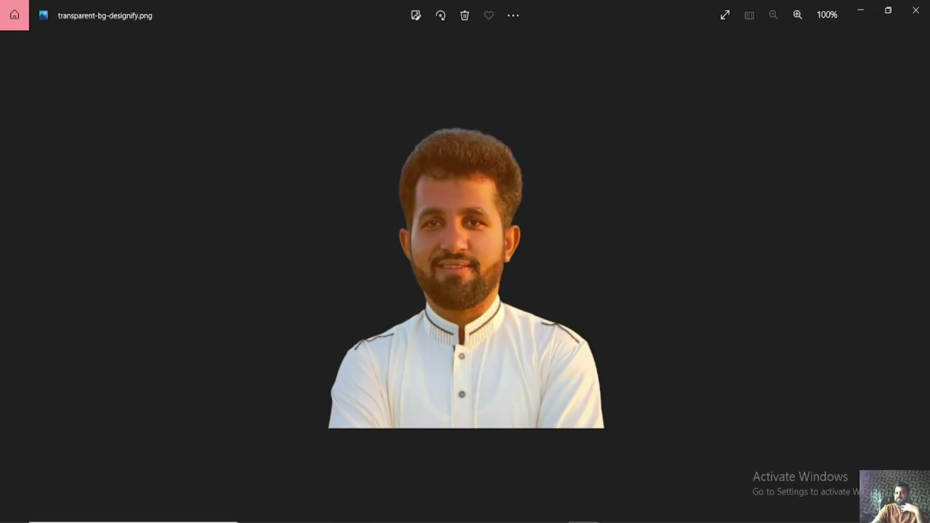
pyautogui.click(916, 10)
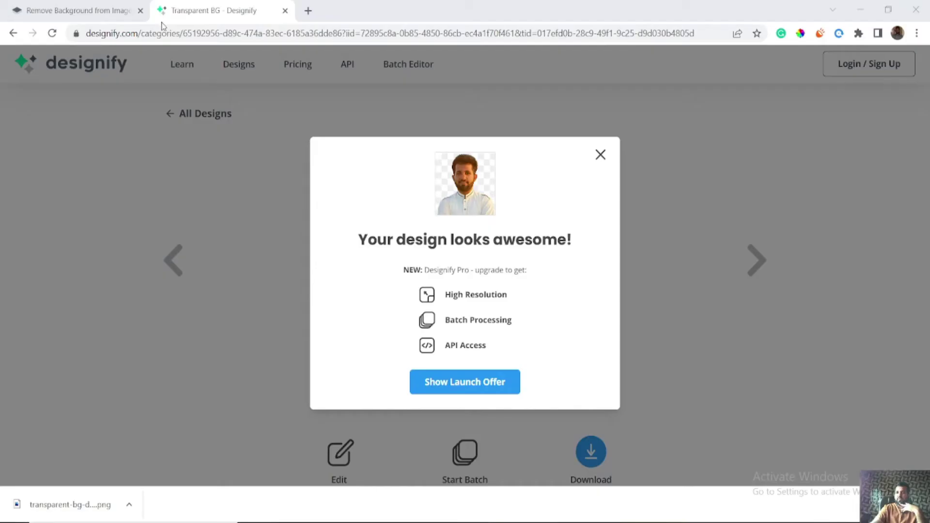
# Flip to the remove.bg tab and back, then dismiss Designify's design-ready pop-up
pyautogui.click(106, 8)
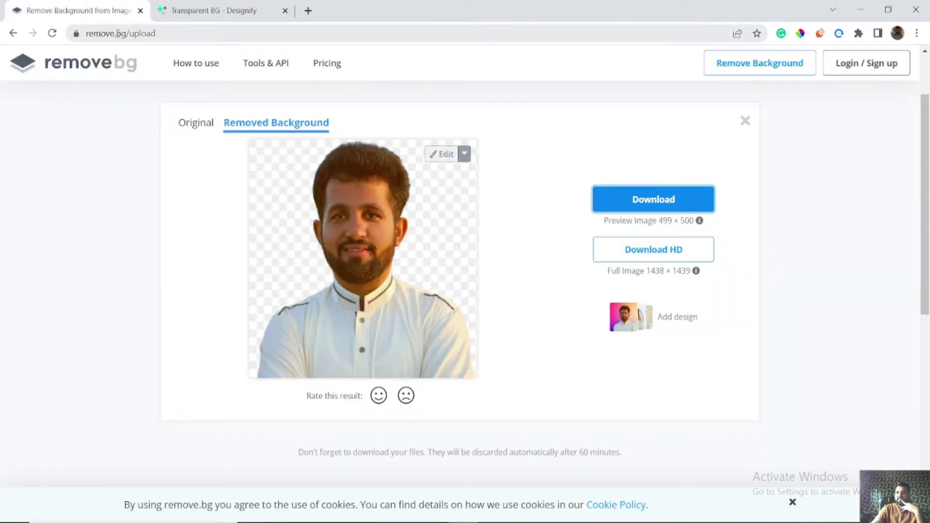
pyautogui.click(187, 14)
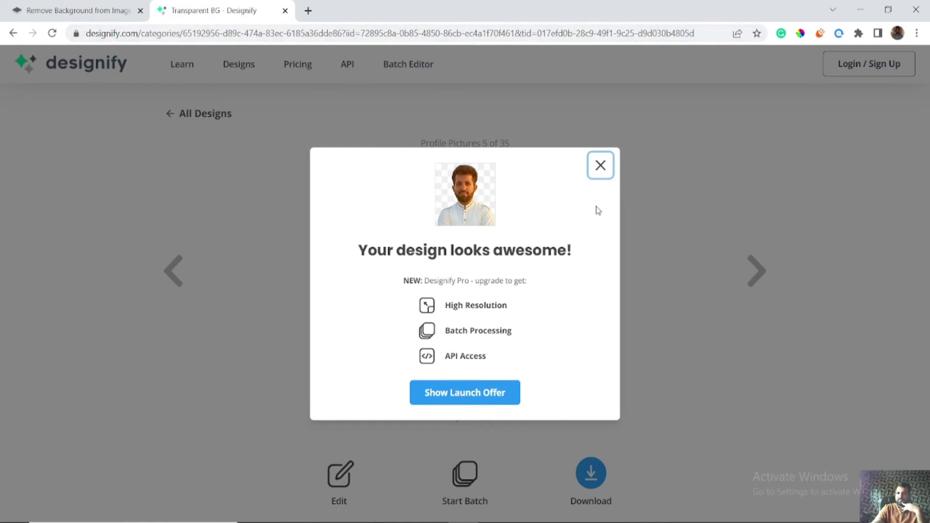
pyautogui.click(600, 165)
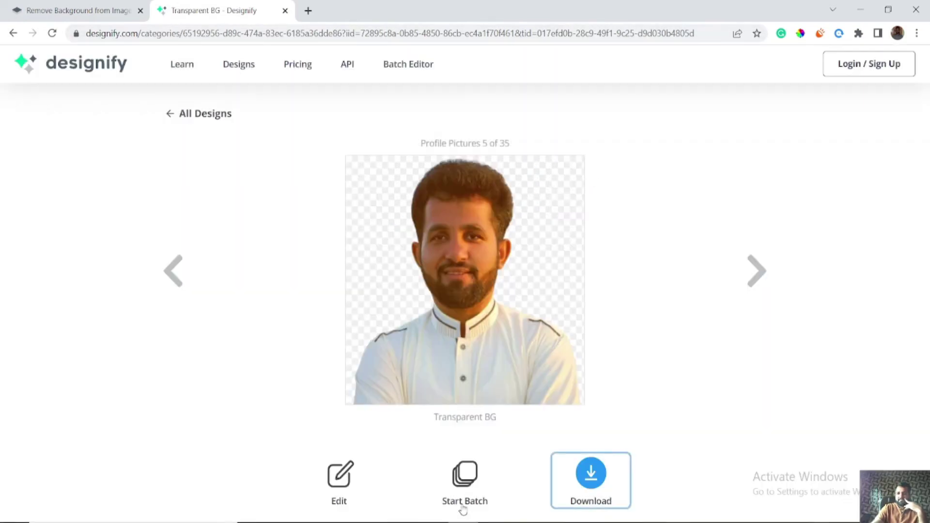
# Step back through White BG, Vintage, Red Flowers and Pride Flag designs to Gold BG
pyautogui.click(174, 281)
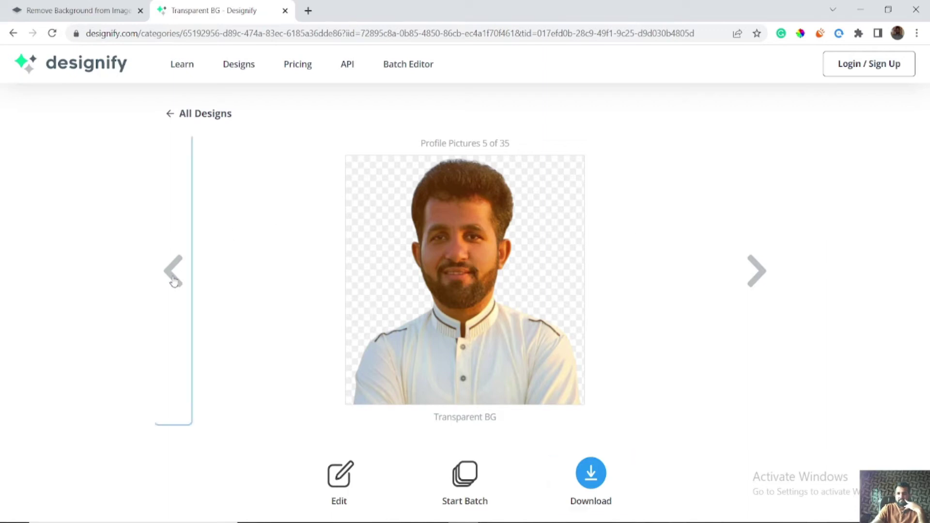
pyautogui.click(175, 281)
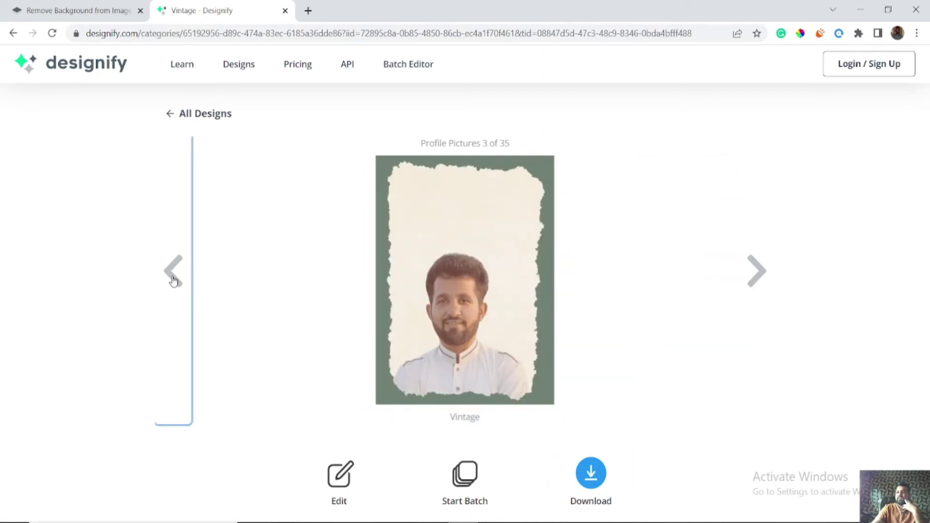
pyautogui.click(174, 281)
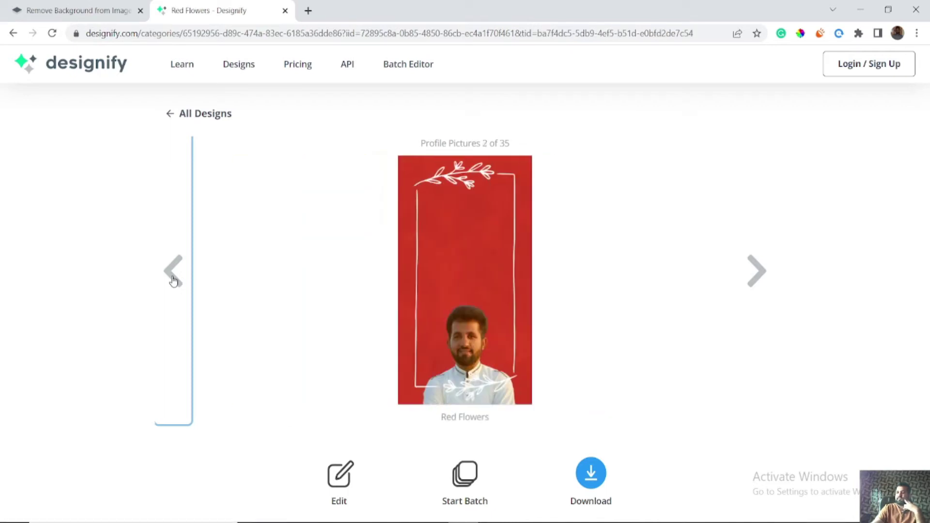
pyautogui.click(173, 281)
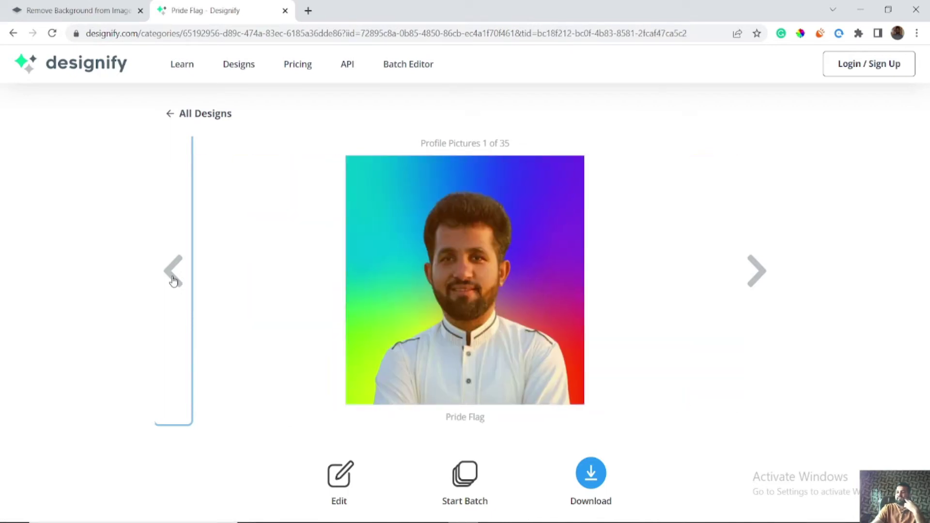
pyautogui.click(173, 281)
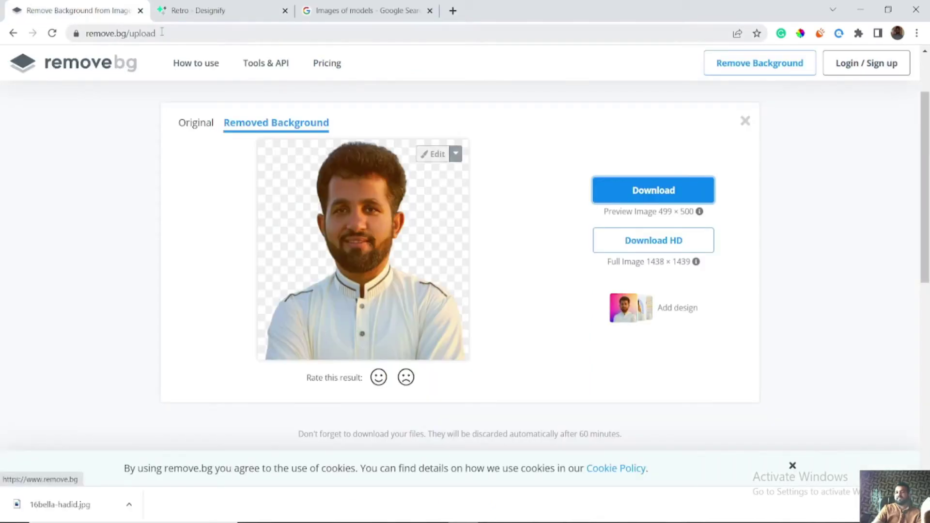
# View the Retro design tab, then switch to the 'Images of models' Google results
pyautogui.click(219, 12)
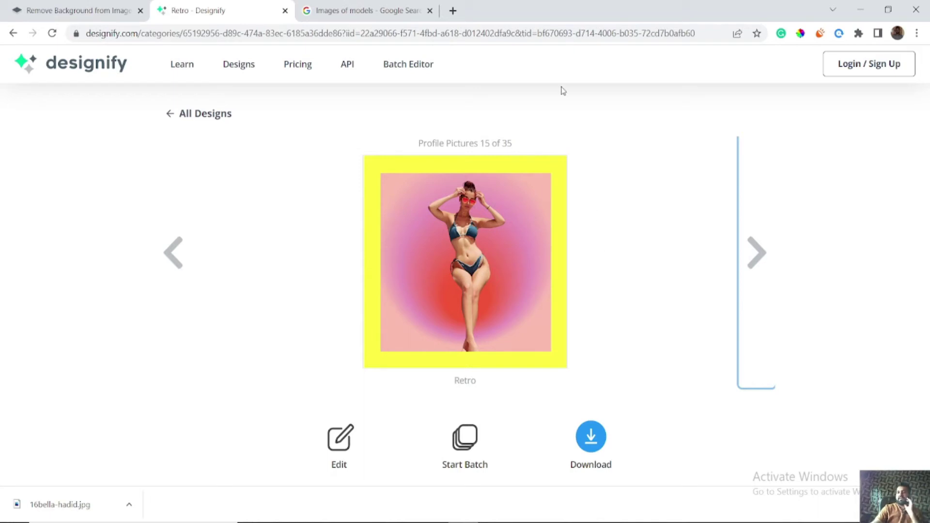
pyautogui.click(397, 13)
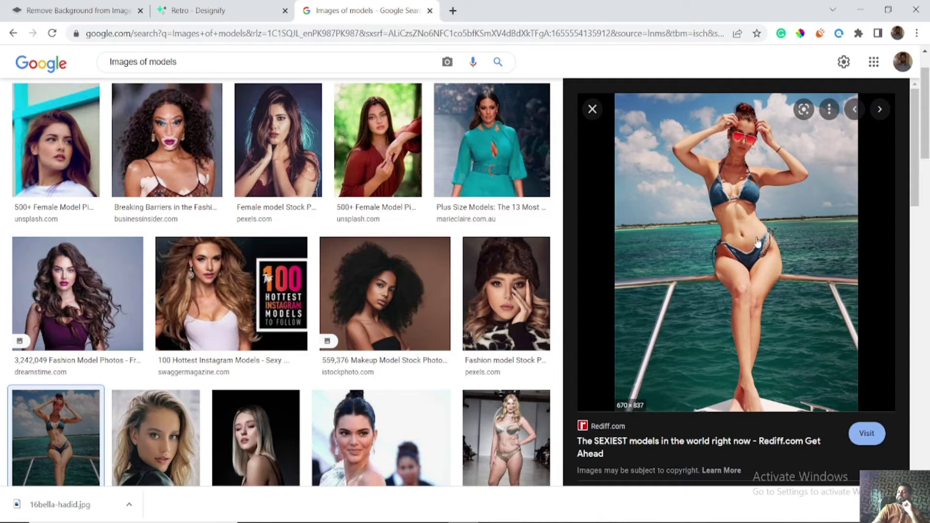
# Scroll to the top of the models image results and close that Google tab
pyautogui.scroll(2, 301, 165)
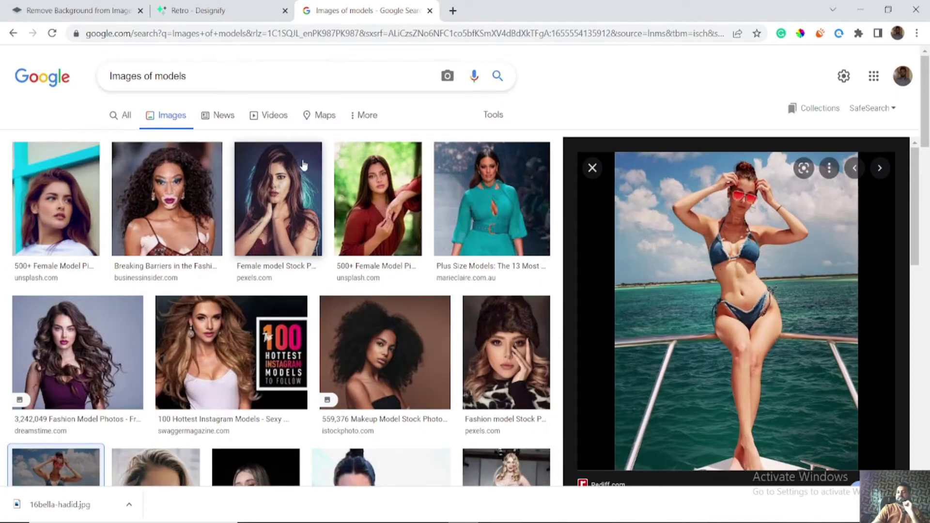
pyautogui.click(430, 10)
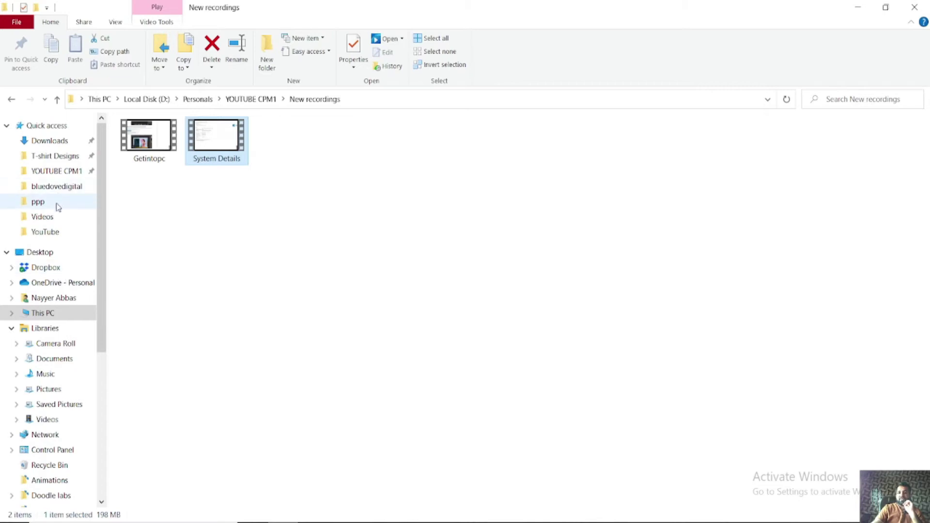
# Navigate from ppp up through Personals to Local Disk (D:) and open the Shadi folder
pyautogui.click(55, 206)
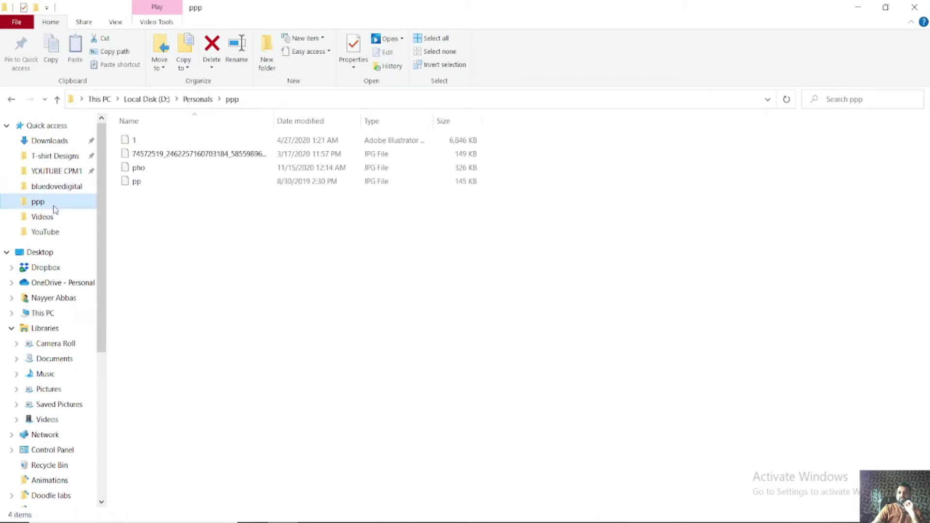
pyautogui.click(204, 99)
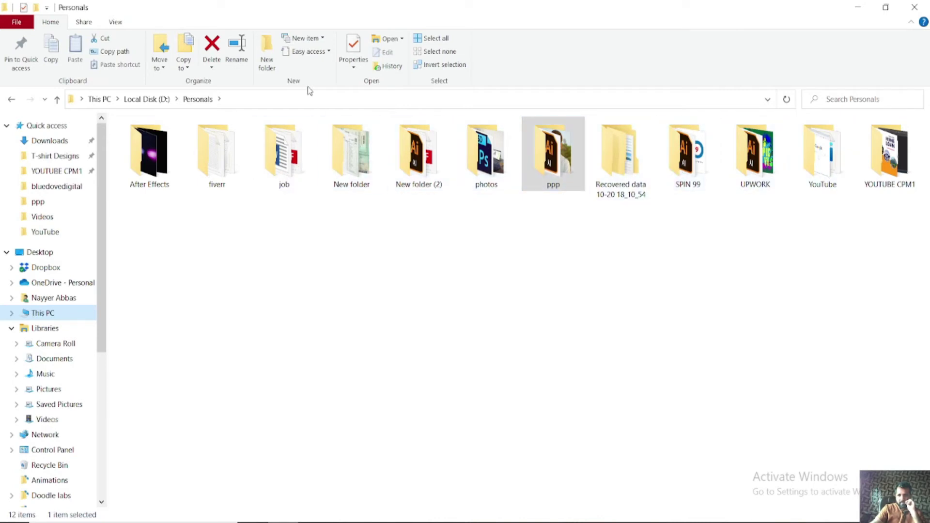
pyautogui.click(148, 99)
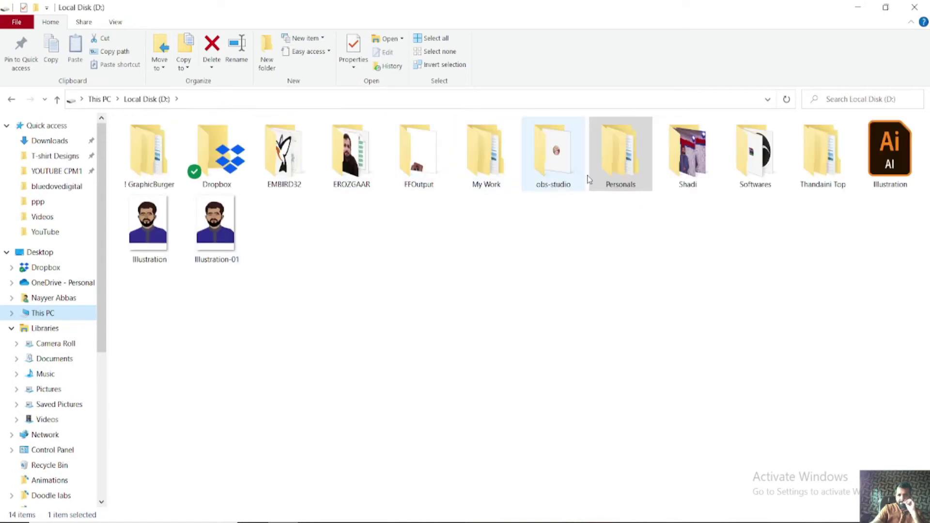
pyautogui.doubleClick(694, 162)
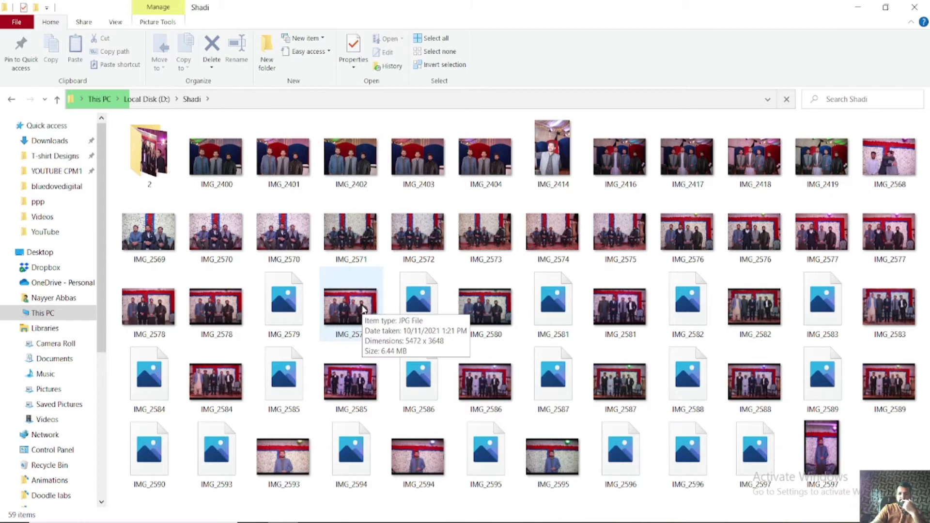
# Preview IMG_2597 and drag it onto the Designify home page to upload it
pyautogui.click(819, 461)
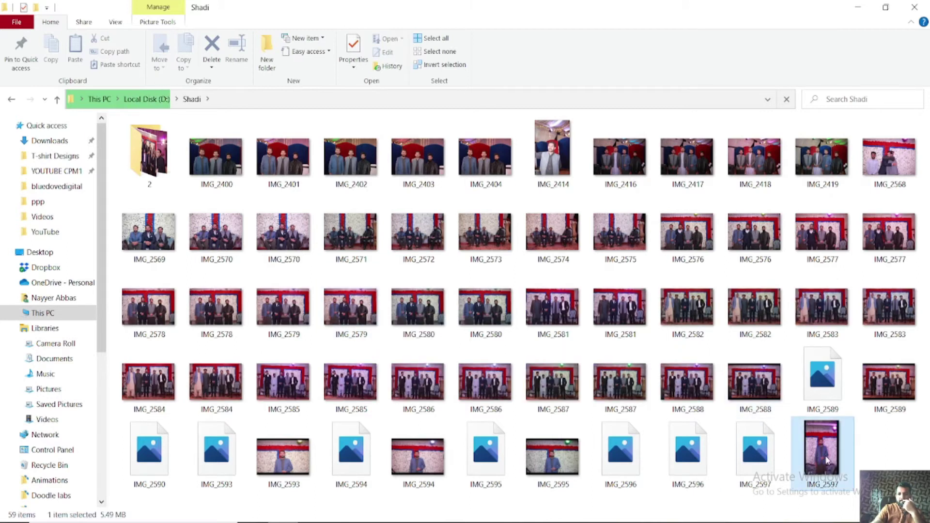
pyautogui.doubleClick(826, 458)
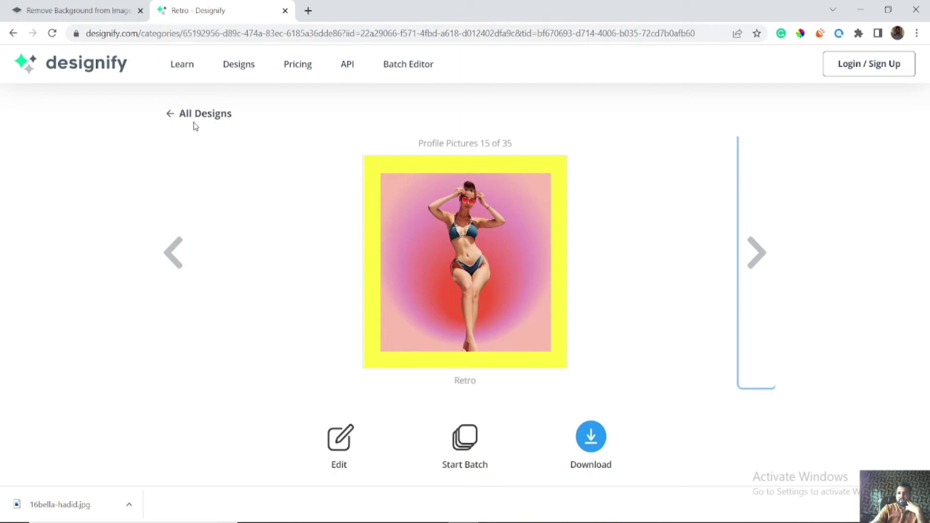
pyautogui.click(104, 72)
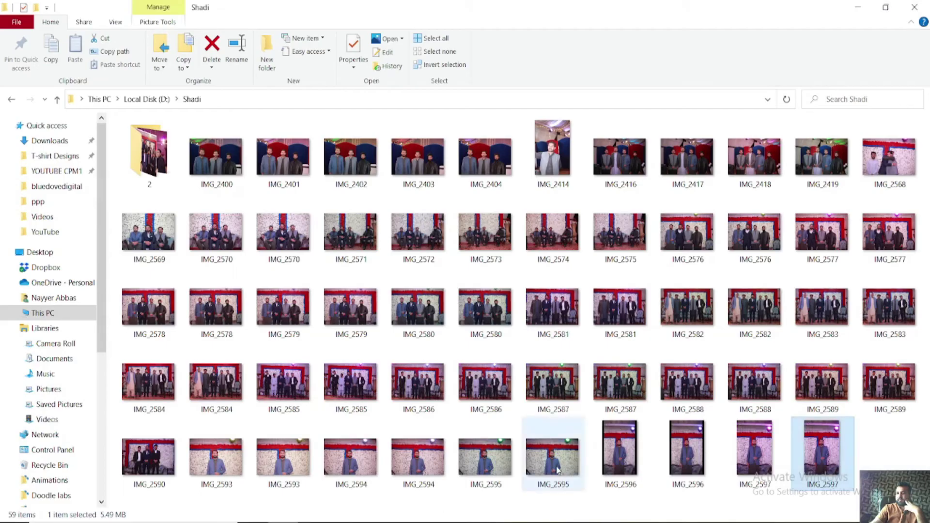
pyautogui.moveTo(827, 450); pyautogui.dragTo(644, 256)
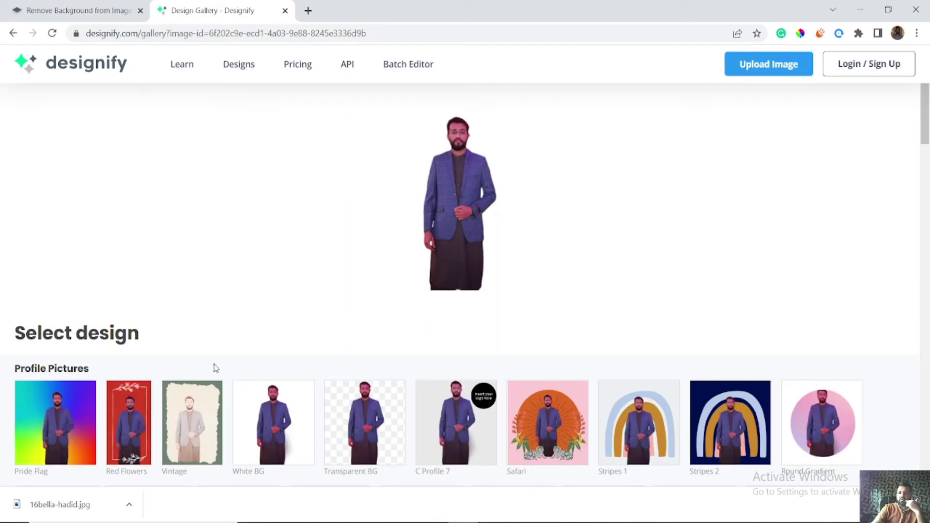
# Step from Pride Flag through the profile designs to Backlit Structure (12 of 35) and open it for editing
pyautogui.click(53, 436)
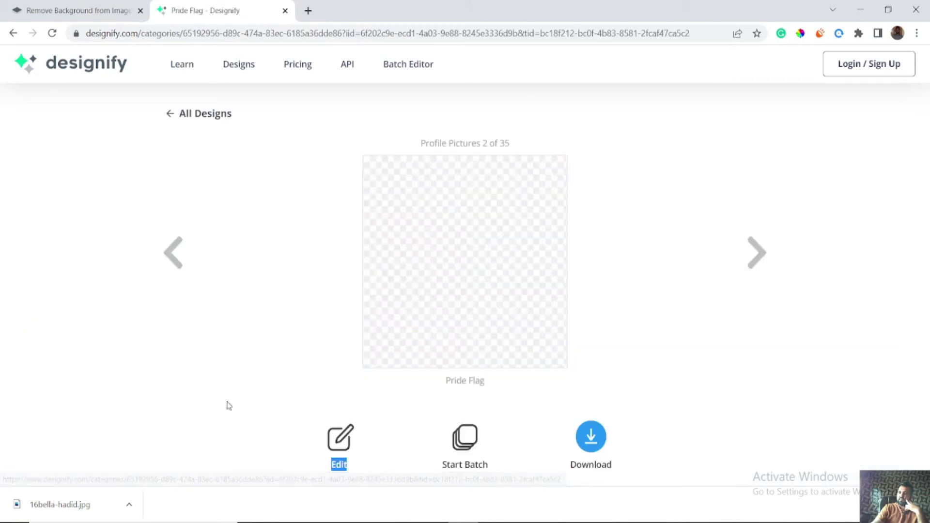
pyautogui.click(760, 274)
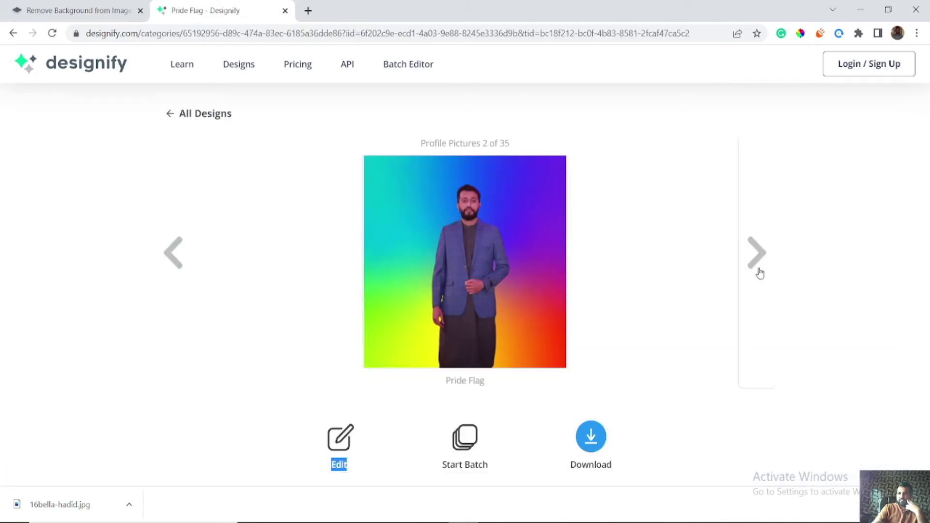
pyautogui.click(760, 274)
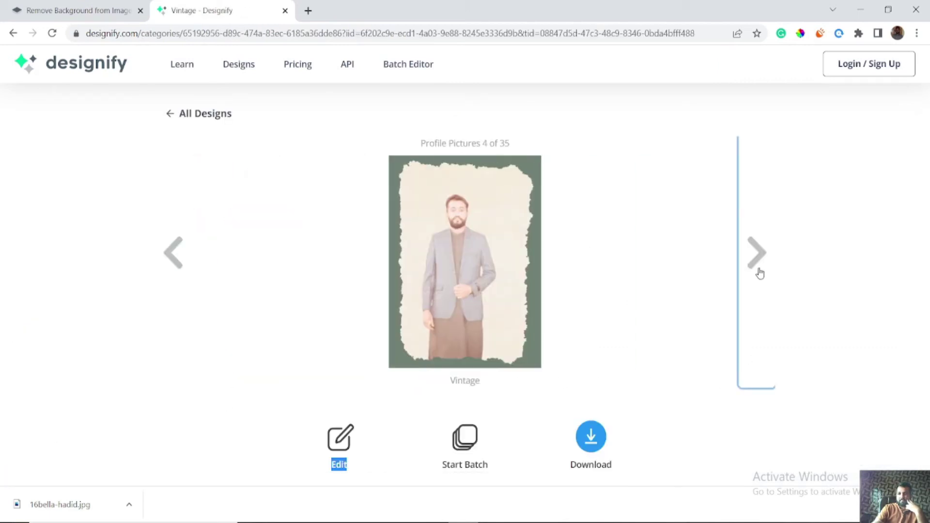
pyautogui.click(760, 274)
pyautogui.click(760, 273)
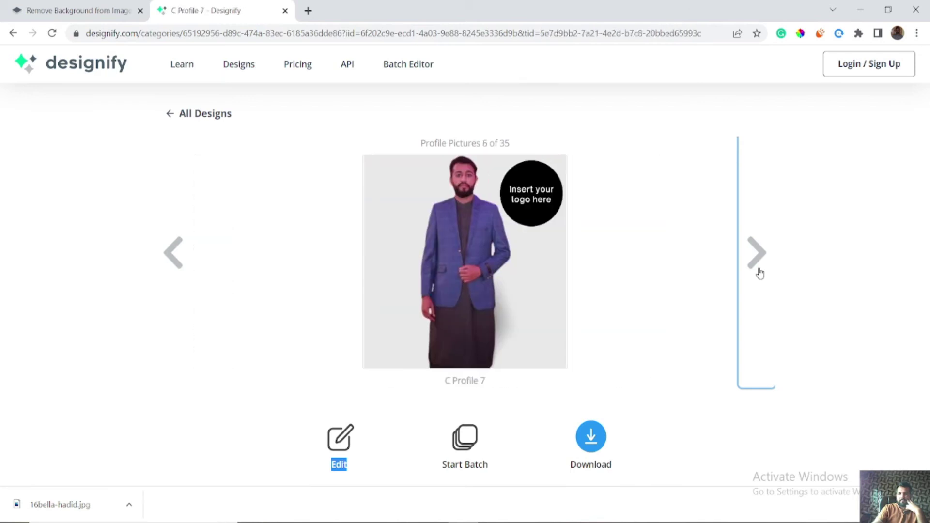
pyautogui.click(760, 273)
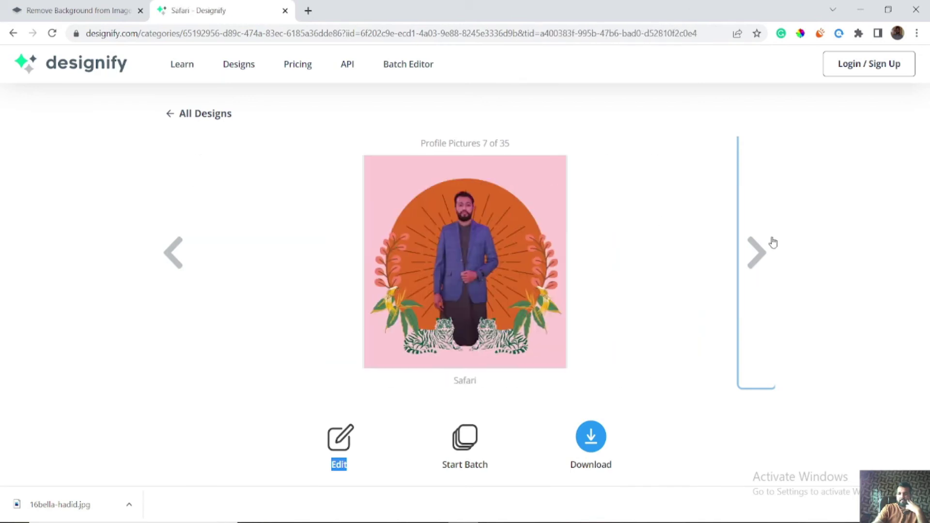
pyautogui.click(756, 263)
pyautogui.click(755, 263)
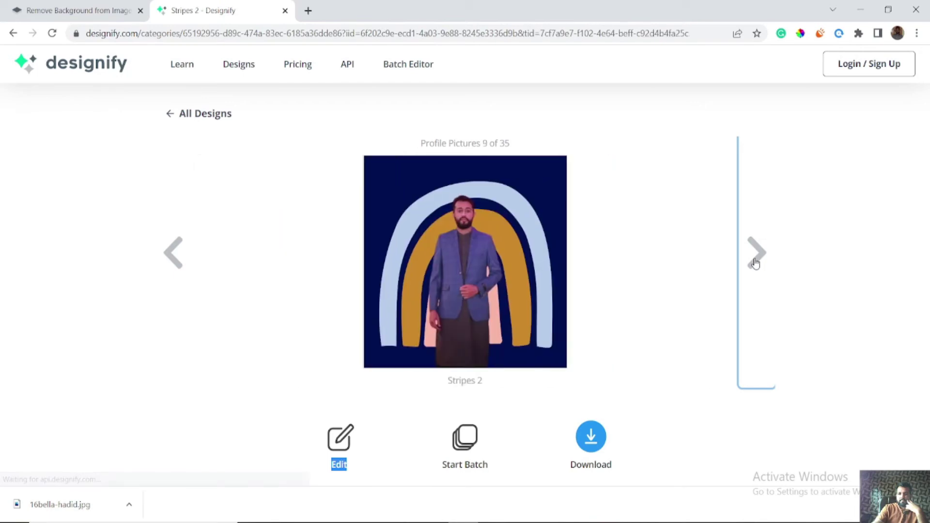
pyautogui.click(755, 263)
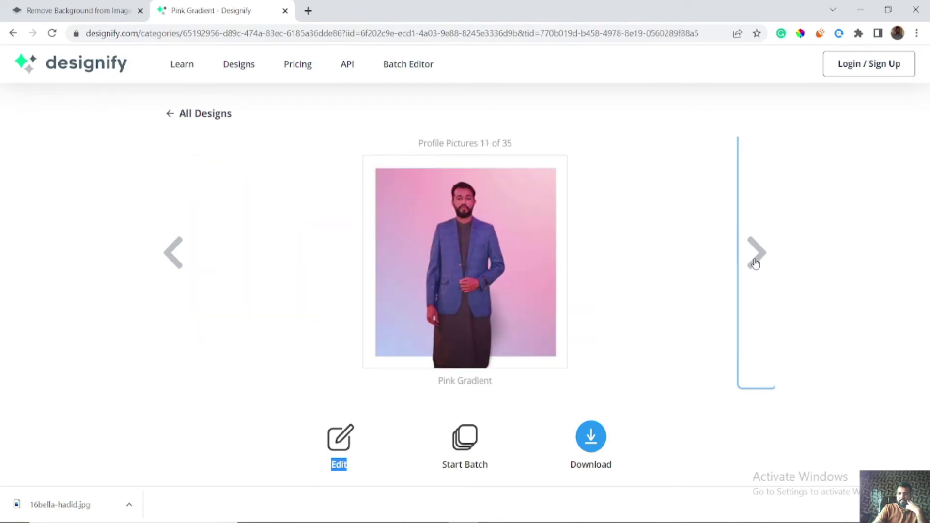
pyautogui.click(755, 263)
pyautogui.click(335, 438)
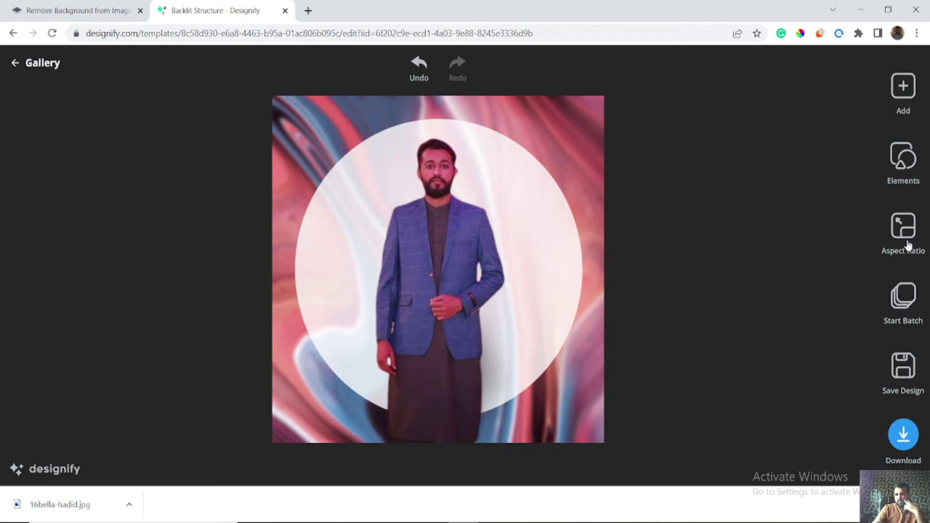
# Delete the white circle element from the Backlit Structure design
pyautogui.click(911, 157)
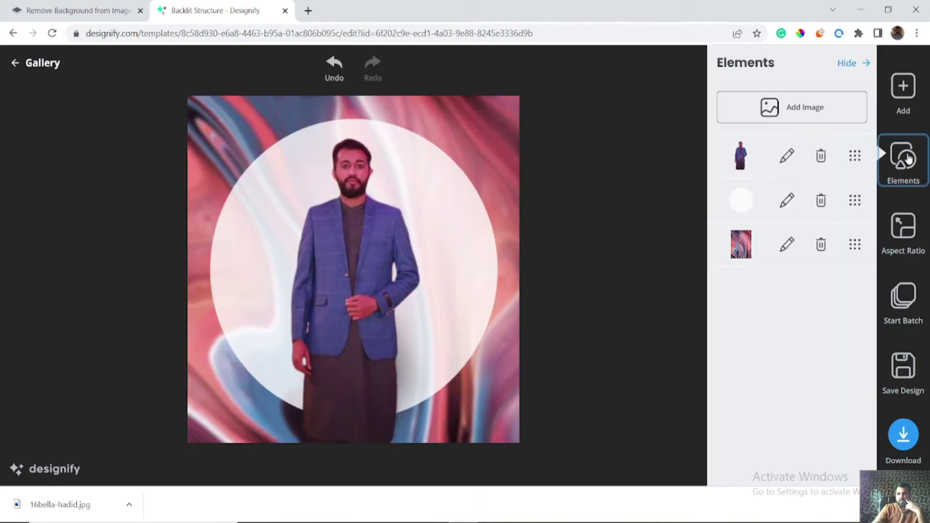
pyautogui.click(743, 204)
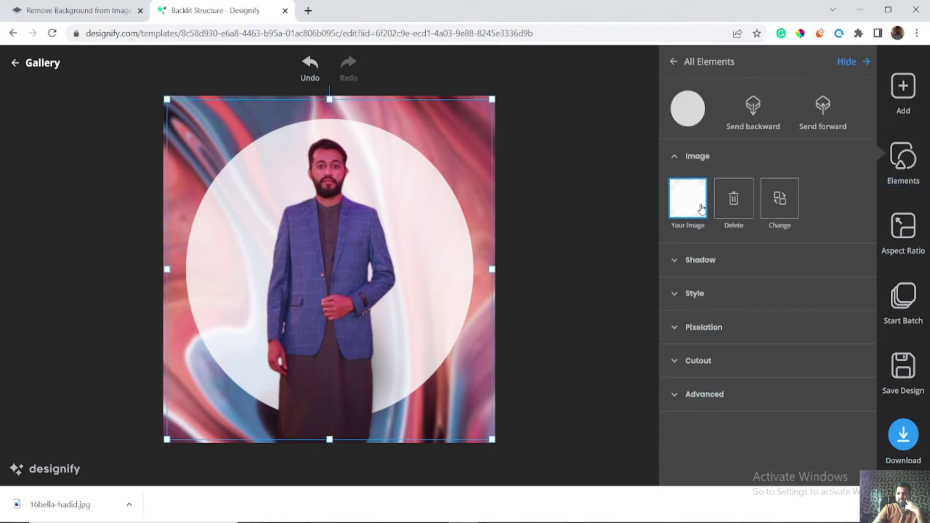
pyautogui.click(734, 199)
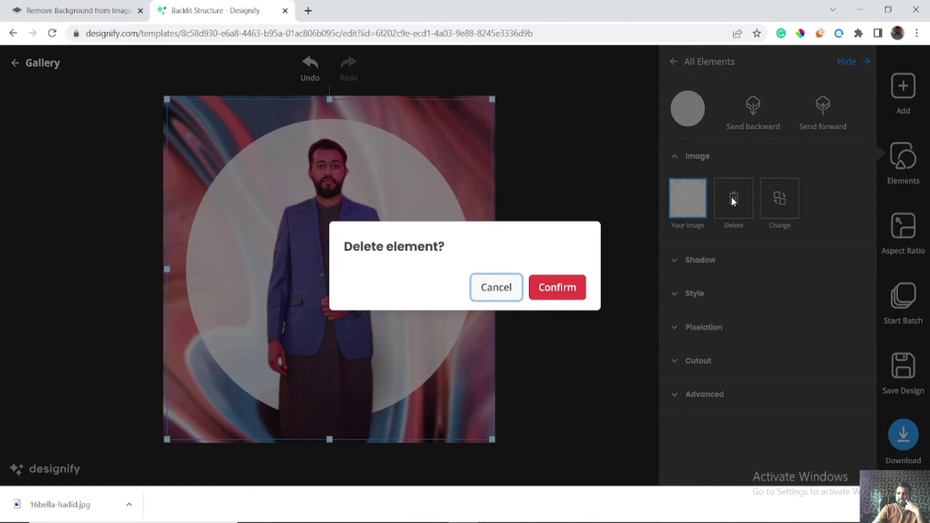
pyautogui.click(549, 290)
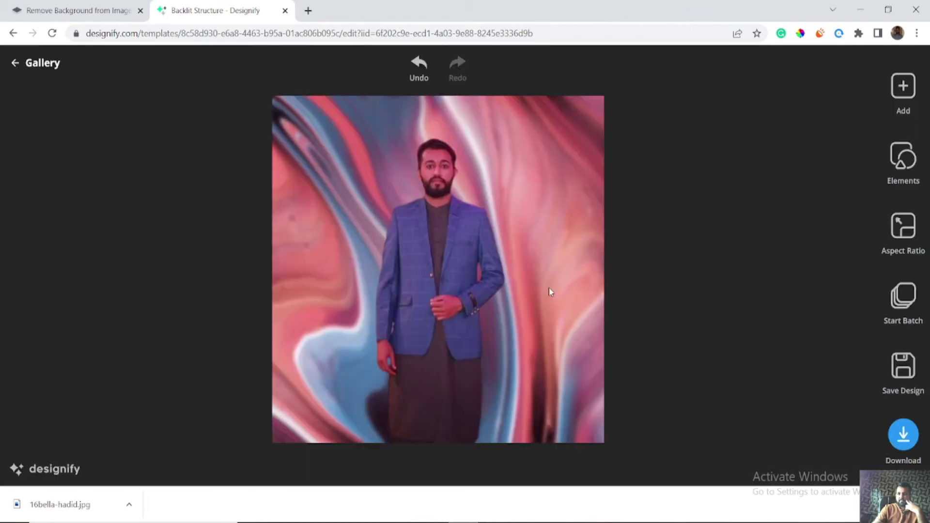
# Delete the swirled background image, leaving only the cut-out portrait
pyautogui.click(904, 172)
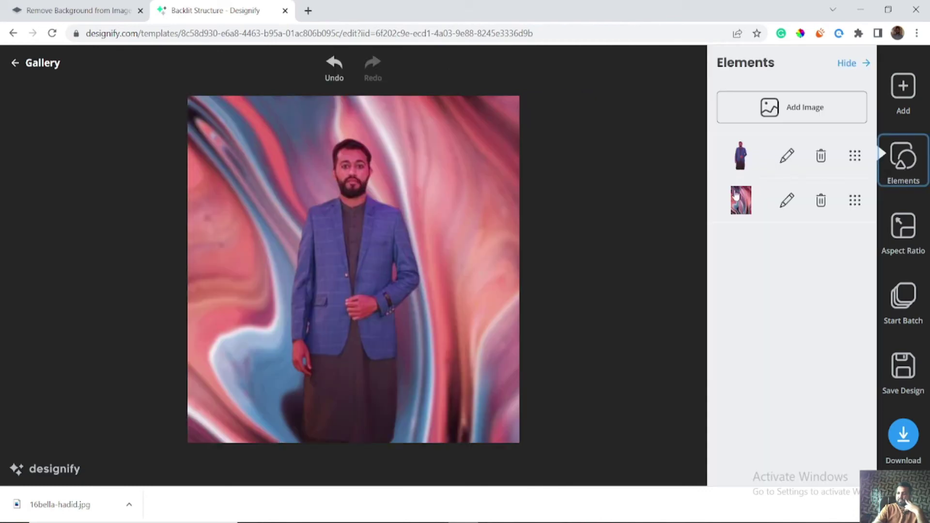
pyautogui.click(821, 201)
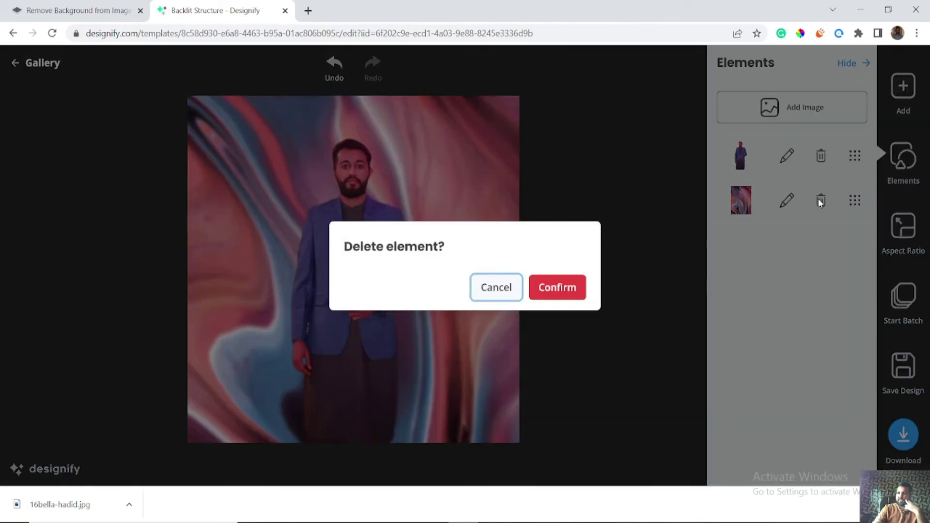
pyautogui.click(546, 289)
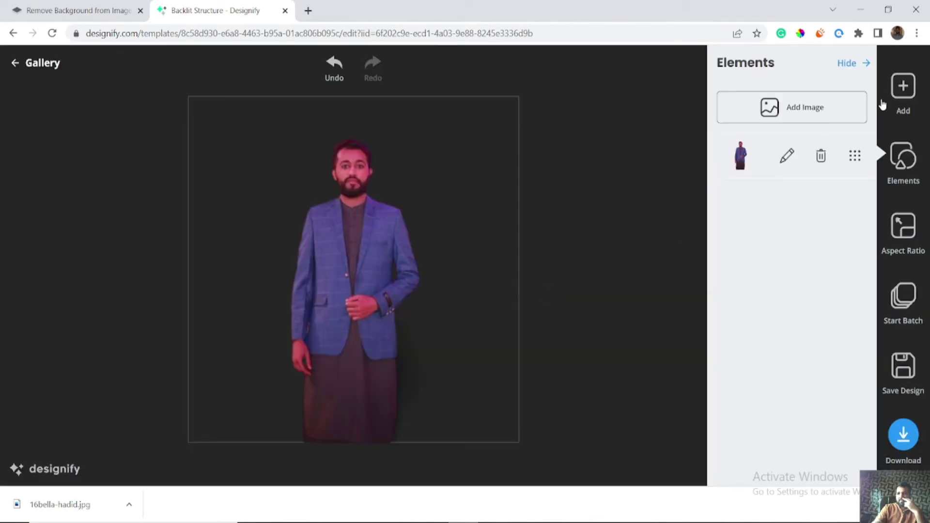
pyautogui.click(900, 88)
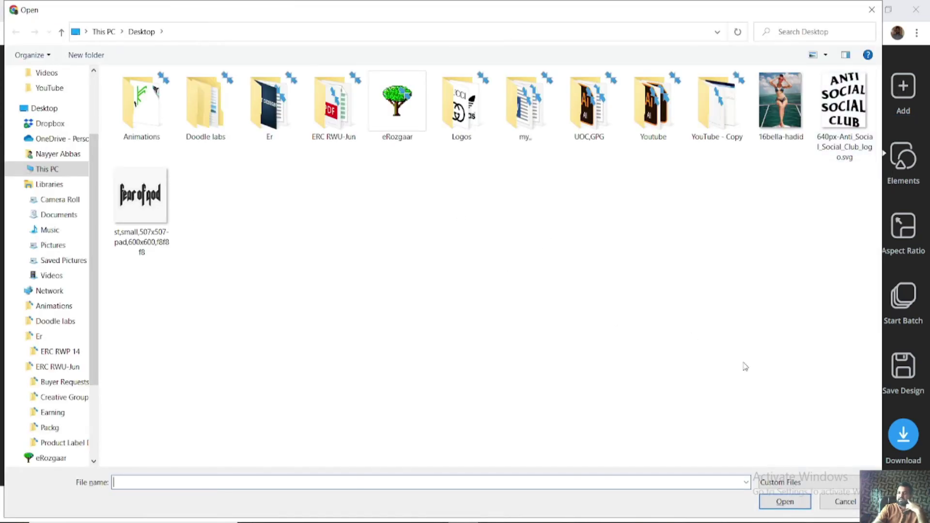
pyautogui.click(839, 502)
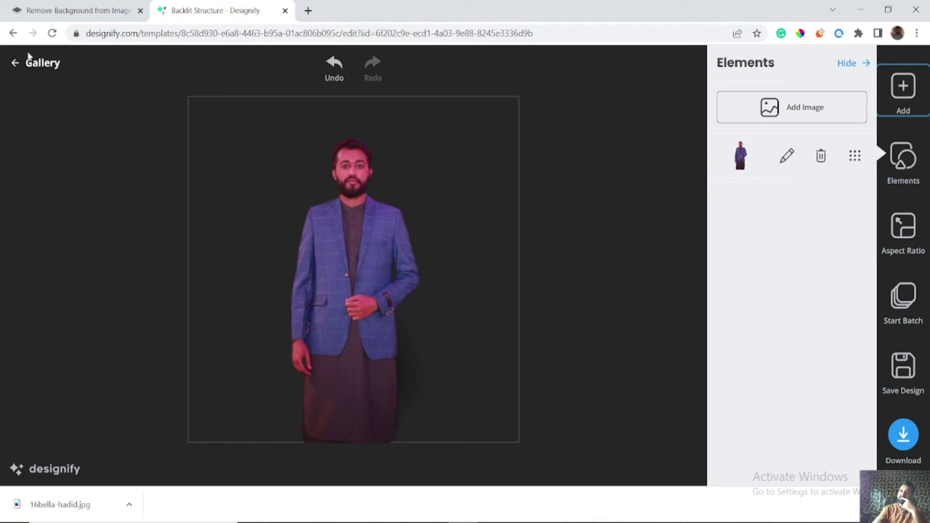
# Return to the gallery, discarding the unsaved Backlit Structure edits
pyautogui.click(34, 69)
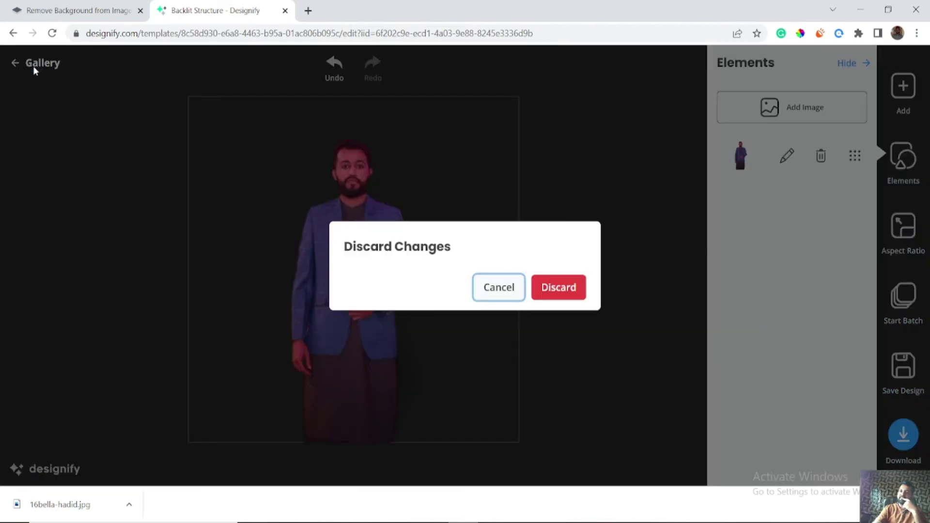
pyautogui.click(550, 289)
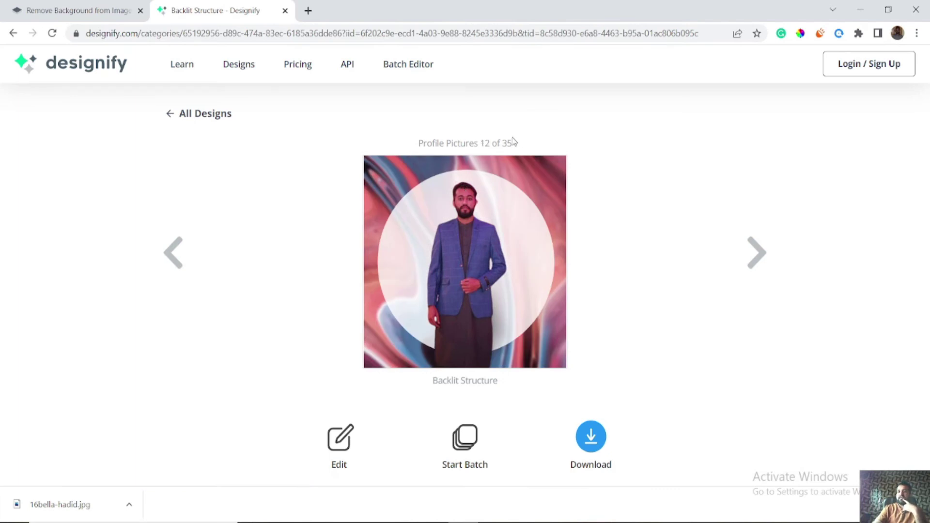
pyautogui.moveTo(514, 143); pyautogui.dragTo(490, 143)
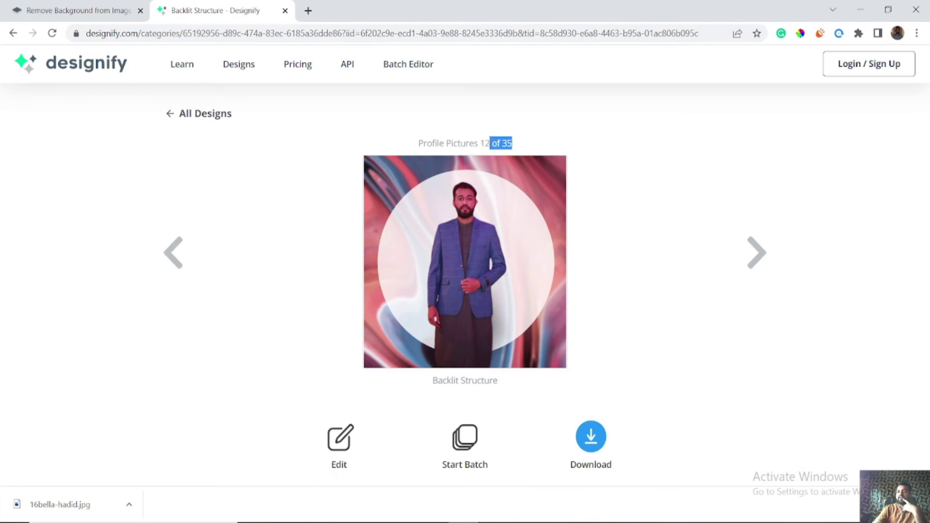
# Advance through the designs from Multicolor past Hiking to Tropical Mood (20 of 35)
pyautogui.click(757, 252)
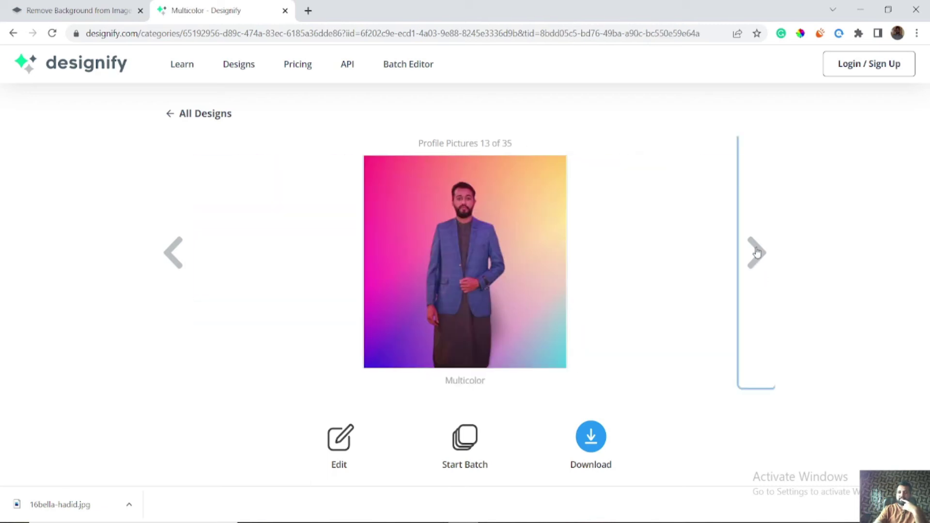
pyautogui.click(758, 252)
pyautogui.click(757, 252)
pyautogui.click(758, 252)
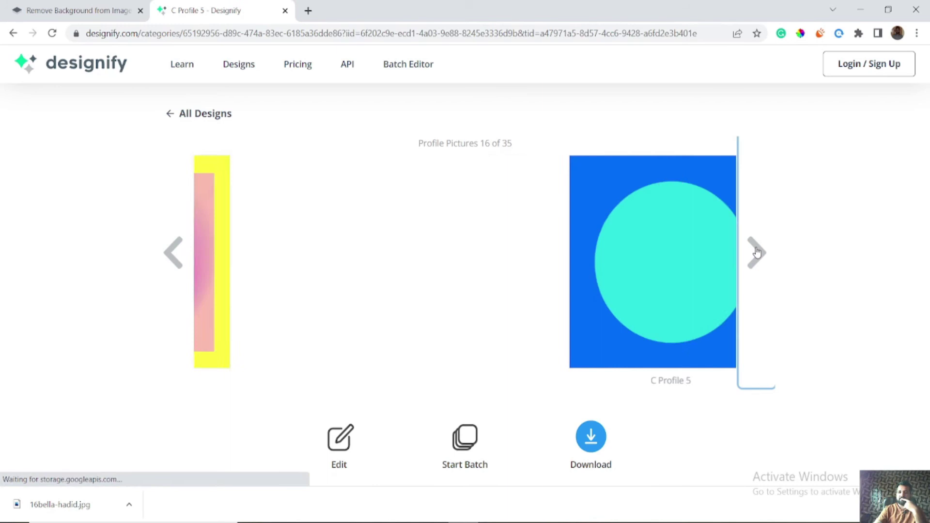
pyautogui.click(757, 252)
pyautogui.click(758, 252)
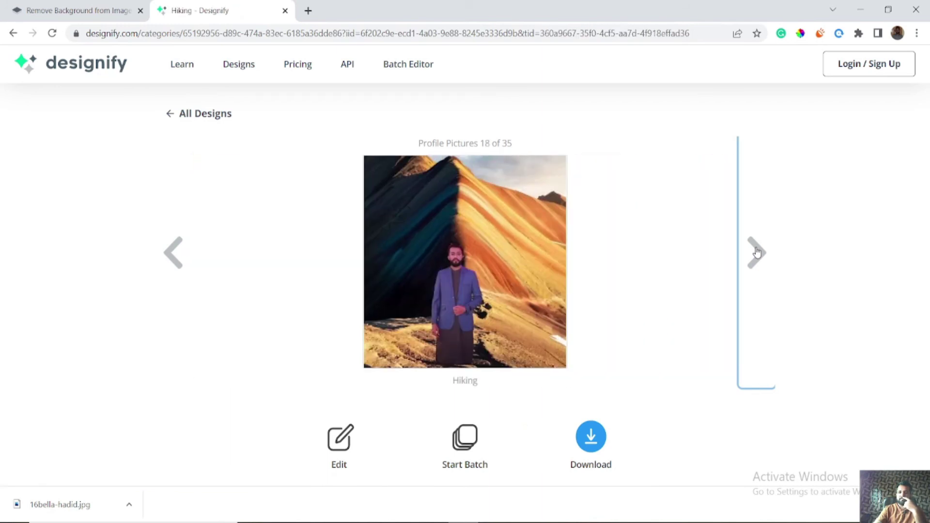
pyautogui.click(758, 252)
pyautogui.click(758, 252)
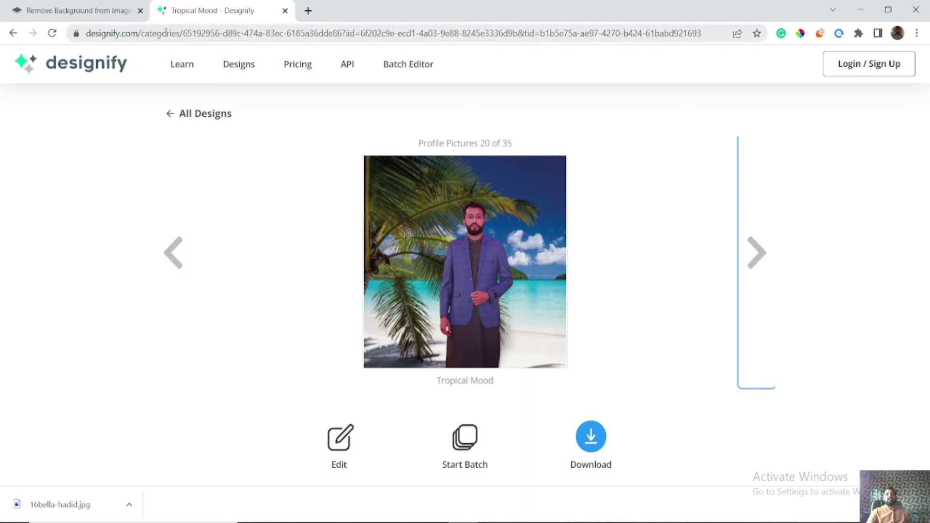
# Review the remove.bg background-removal result, then close the remove.bg tab
pyautogui.click(93, 14)
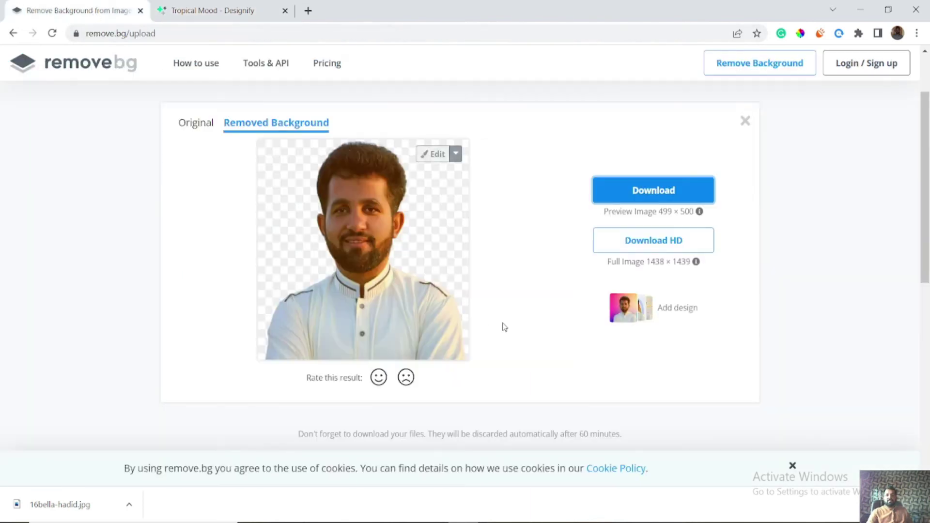
pyautogui.scroll(-5, 504, 326)
pyautogui.scroll(5, 501, 326)
pyautogui.click(140, 11)
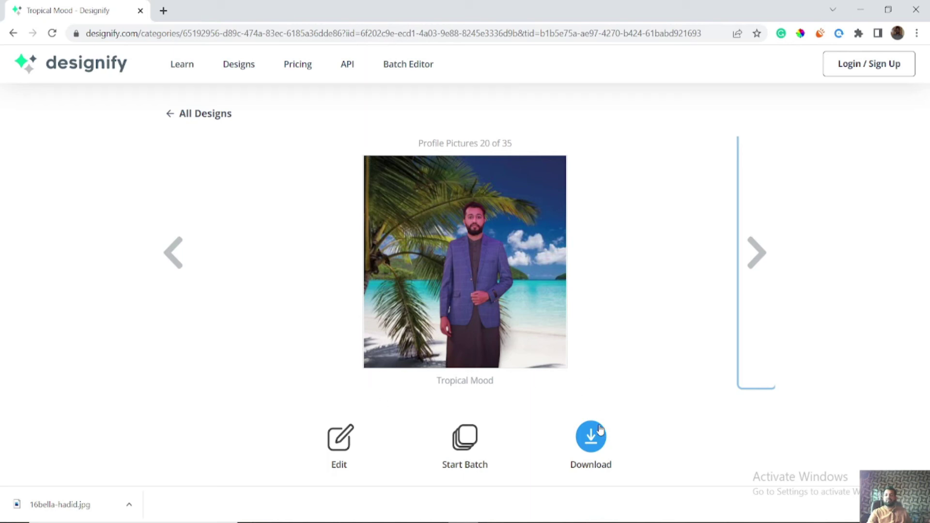
# Step back through the designs from Tropical Mood past C Profile 5 to Multicolor
pyautogui.click(173, 253)
pyautogui.click(172, 256)
pyautogui.click(172, 256)
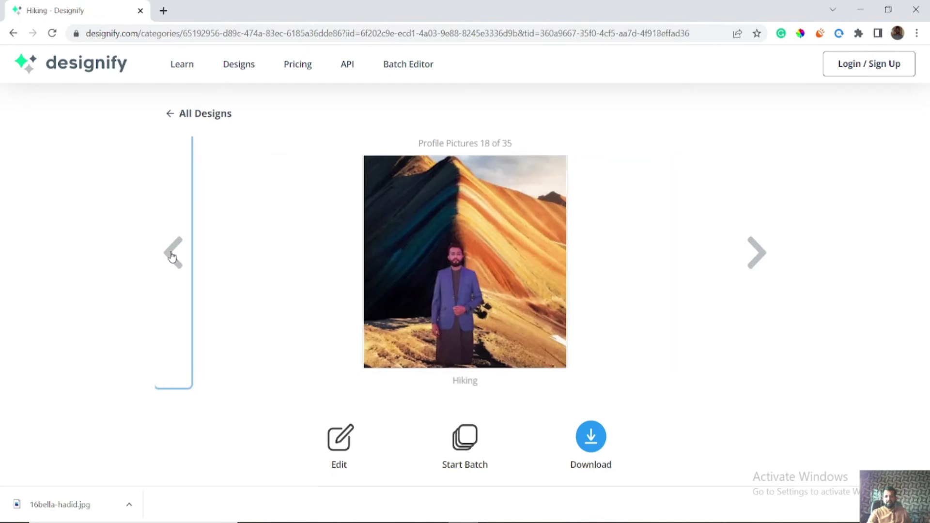
pyautogui.click(172, 255)
pyautogui.click(172, 255)
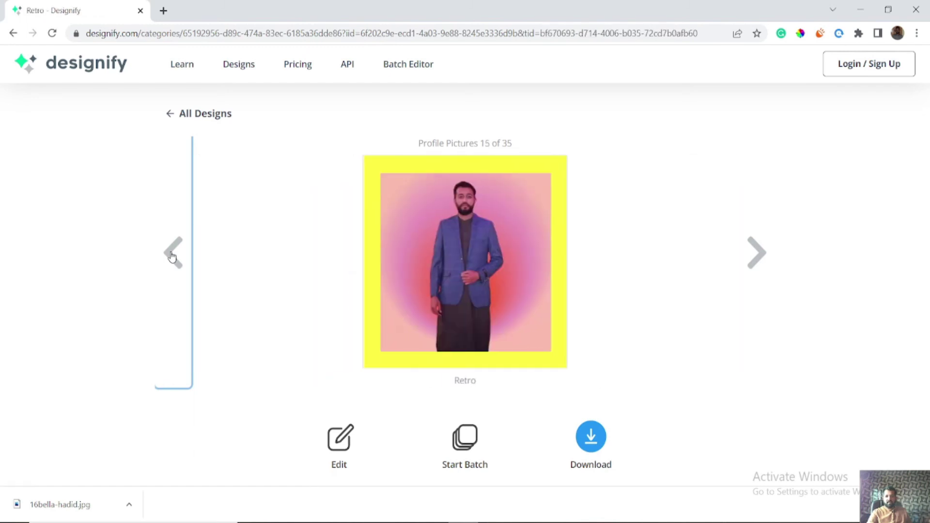
pyautogui.click(172, 255)
pyautogui.click(172, 255)
# Continue back past Stripes 1 to Transparent BG (5 of 35) and download it as a PNG
pyautogui.click(172, 255)
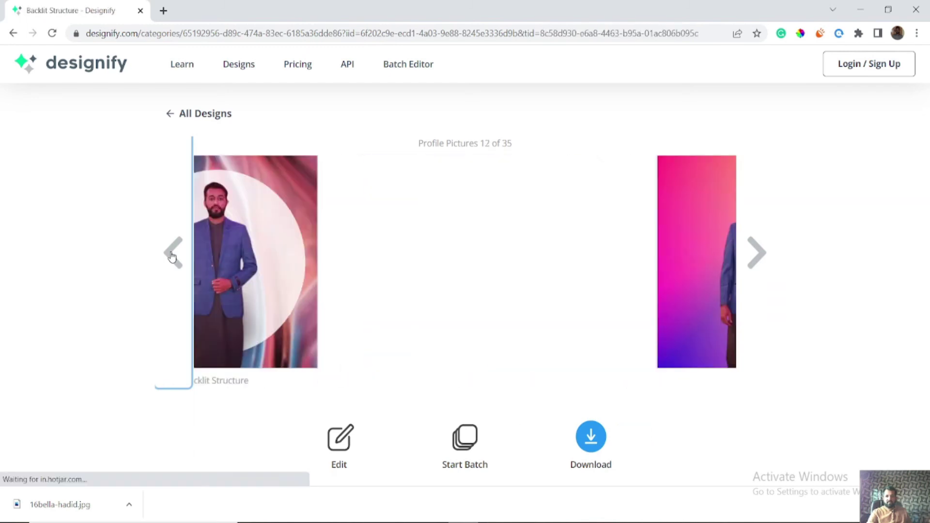
pyautogui.click(172, 255)
pyautogui.click(172, 256)
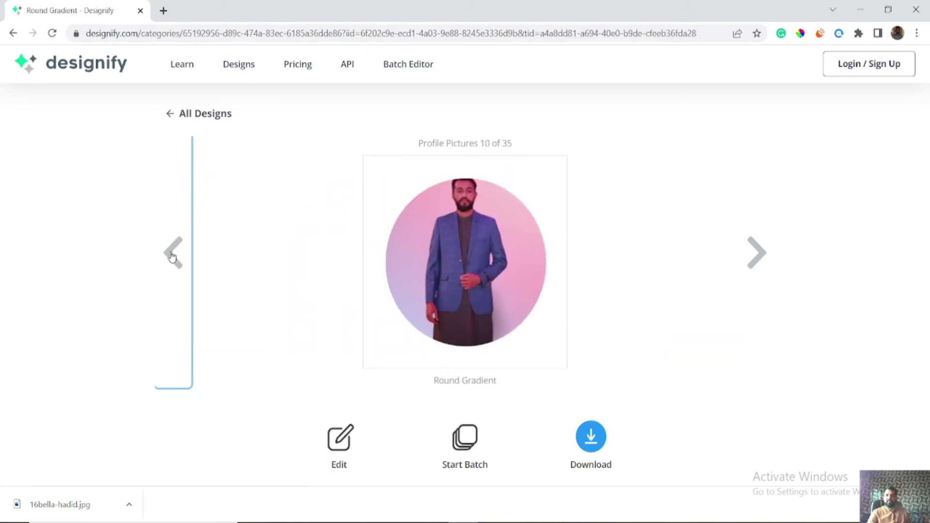
pyautogui.click(172, 255)
pyautogui.click(172, 256)
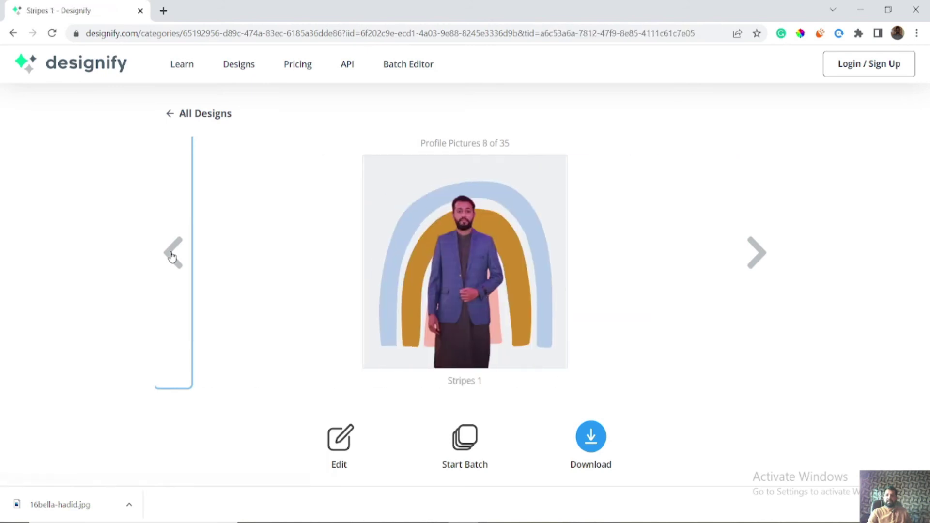
pyautogui.click(172, 255)
pyautogui.click(172, 256)
pyautogui.click(172, 255)
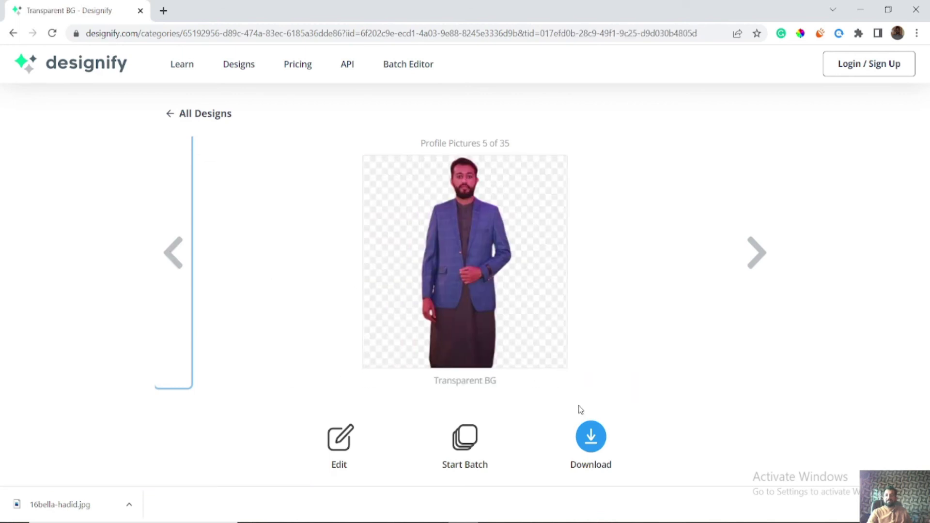
pyautogui.click(591, 440)
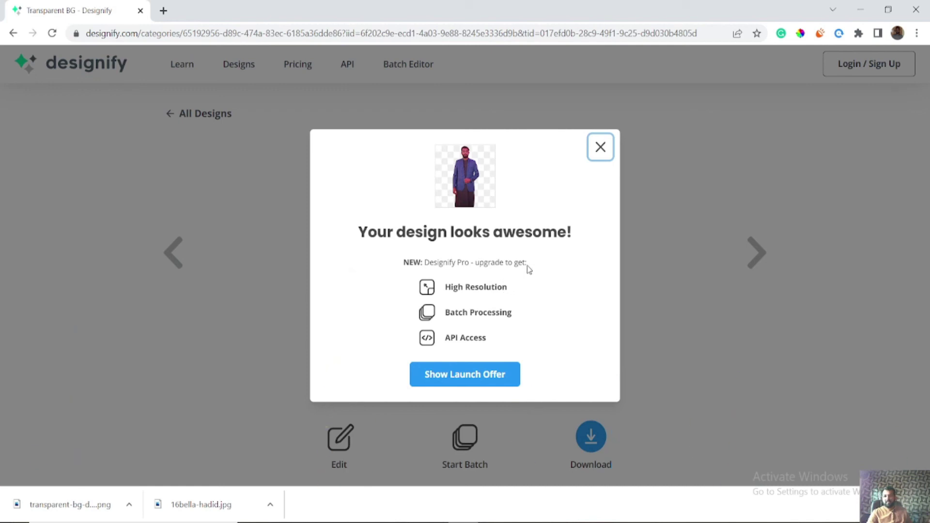
pyautogui.moveTo(533, 264); pyautogui.dragTo(422, 259)
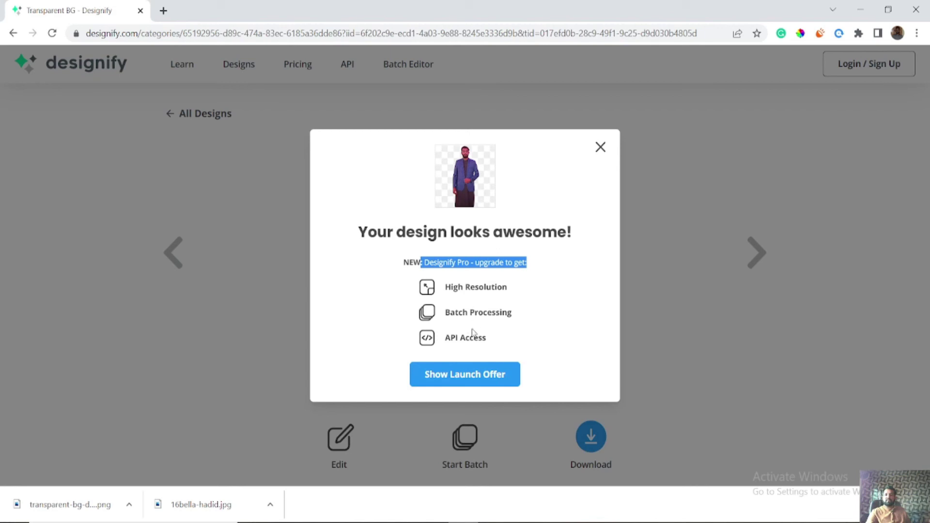
pyautogui.moveTo(494, 344); pyautogui.dragTo(447, 335)
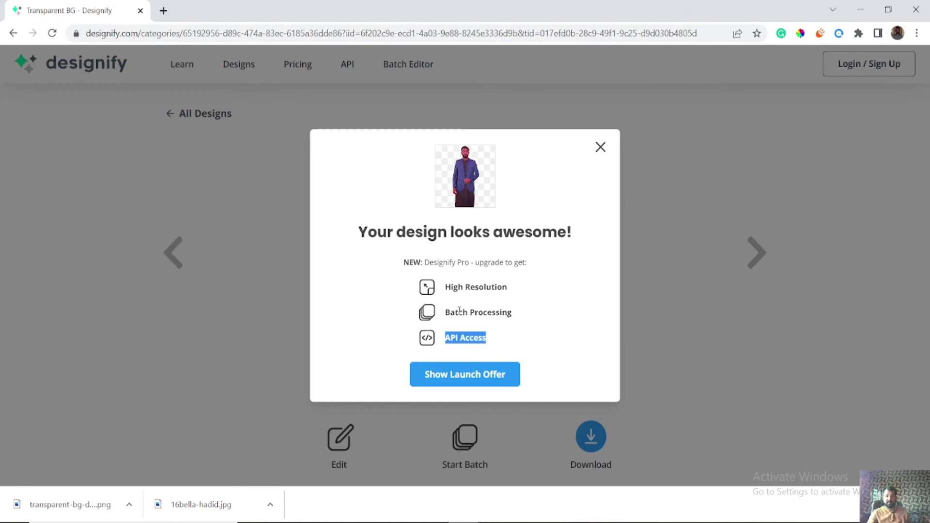
pyautogui.click(601, 148)
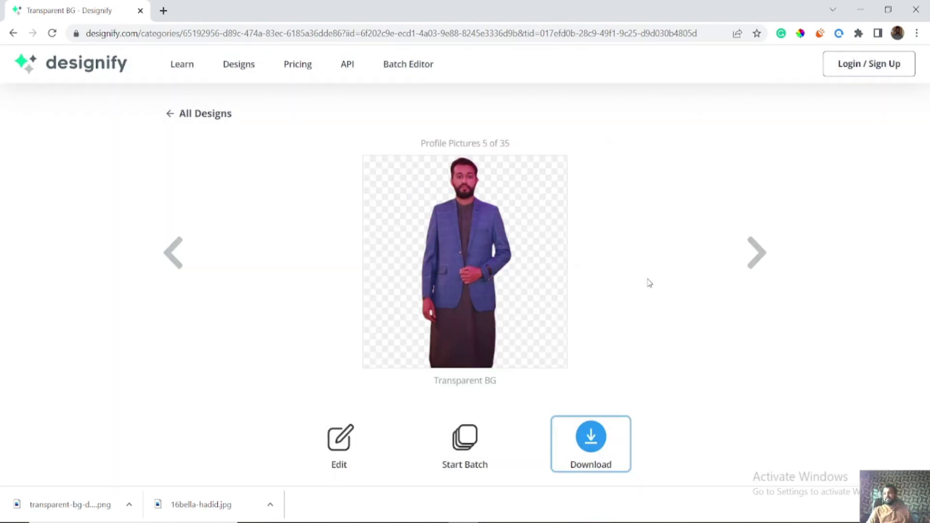